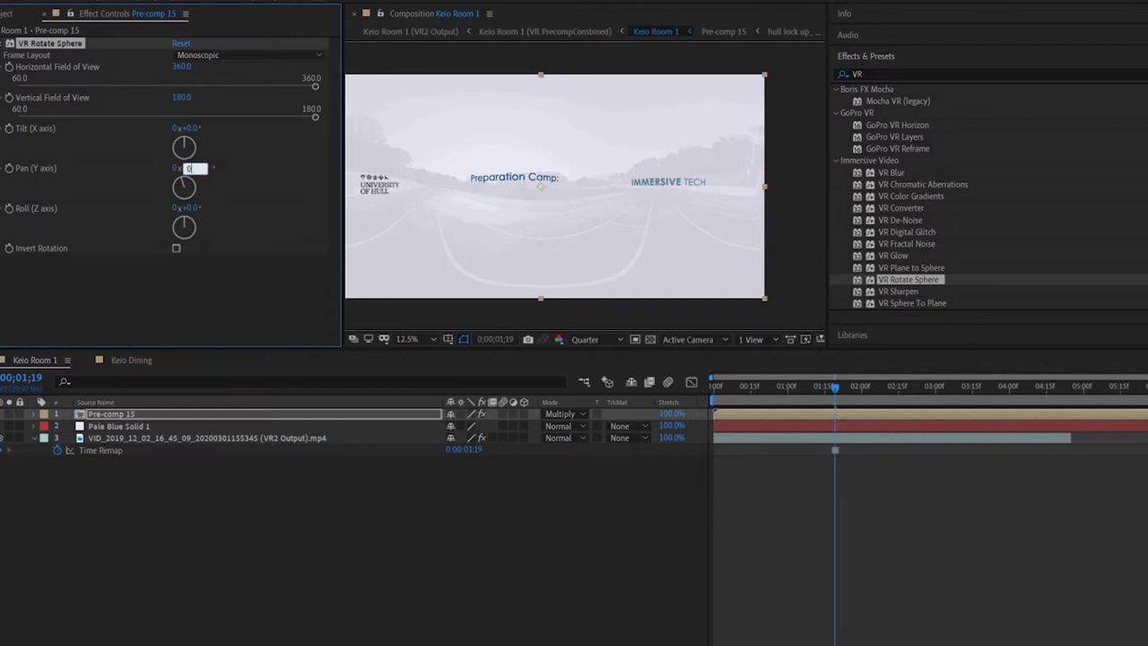
Set the VR Rotate Sphere Pan (Y axis) on Pre-comp 15 to 3° and preview the title composition from about 3 seconds.
mouse_move(188, 171)
left_mouse_down()
mouse_move(108, 176)
mouse_move(190, 173)
left_mouse_up()
left_click_drag(343, 246, 264, 246)
left_click_drag(779, 387, 958, 390)
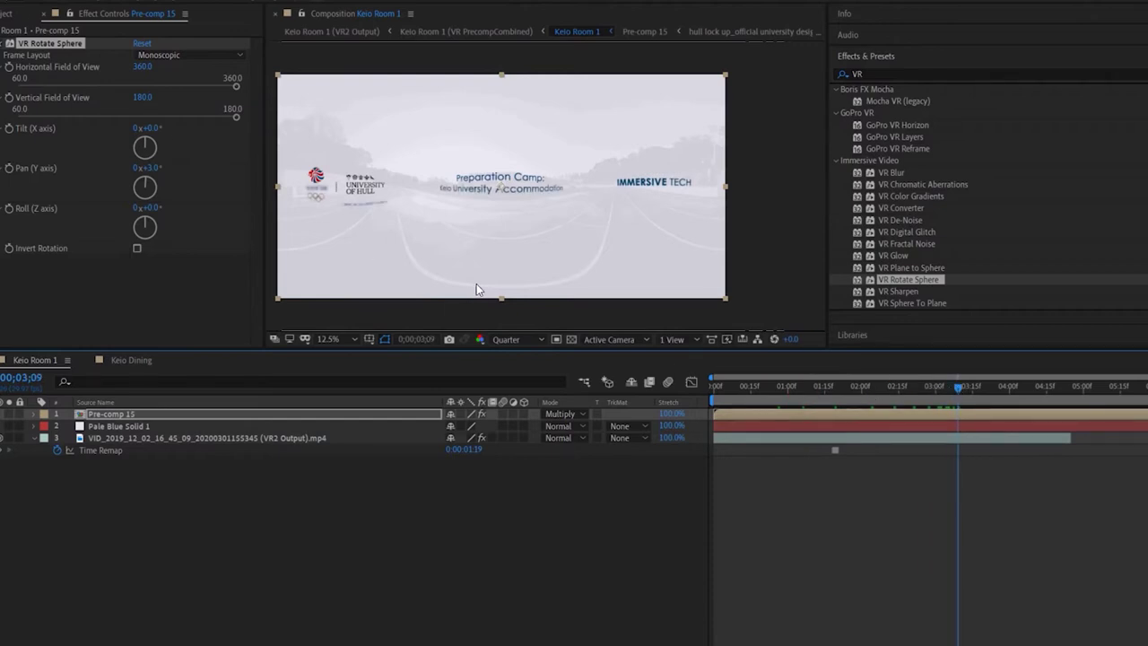
key("space")
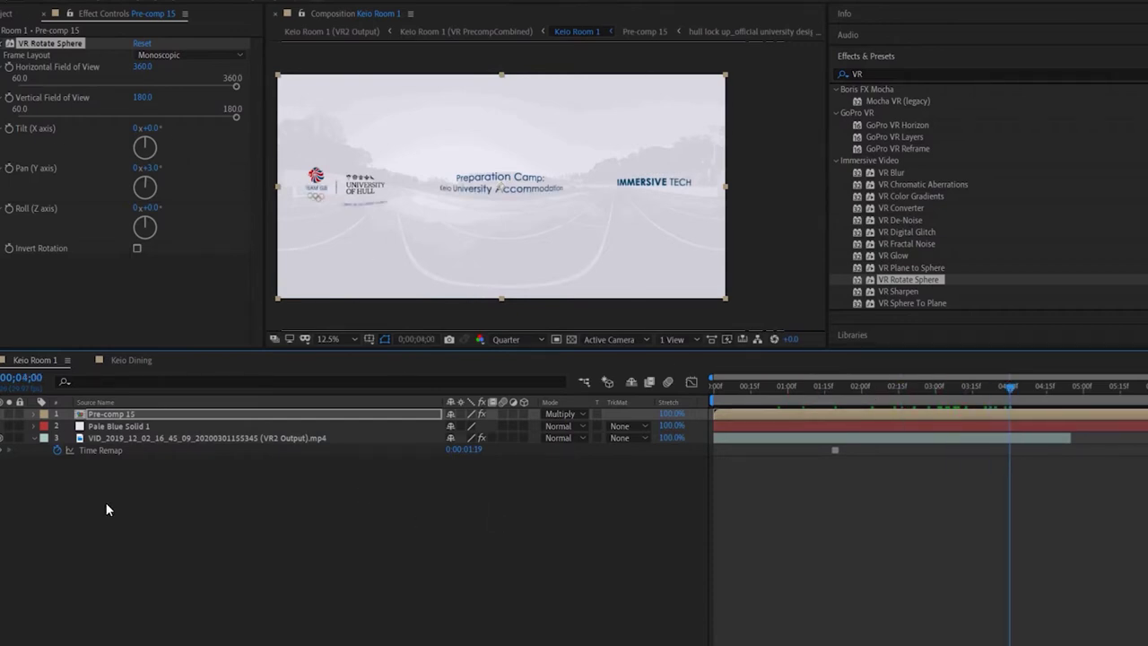
left_click(106, 510)
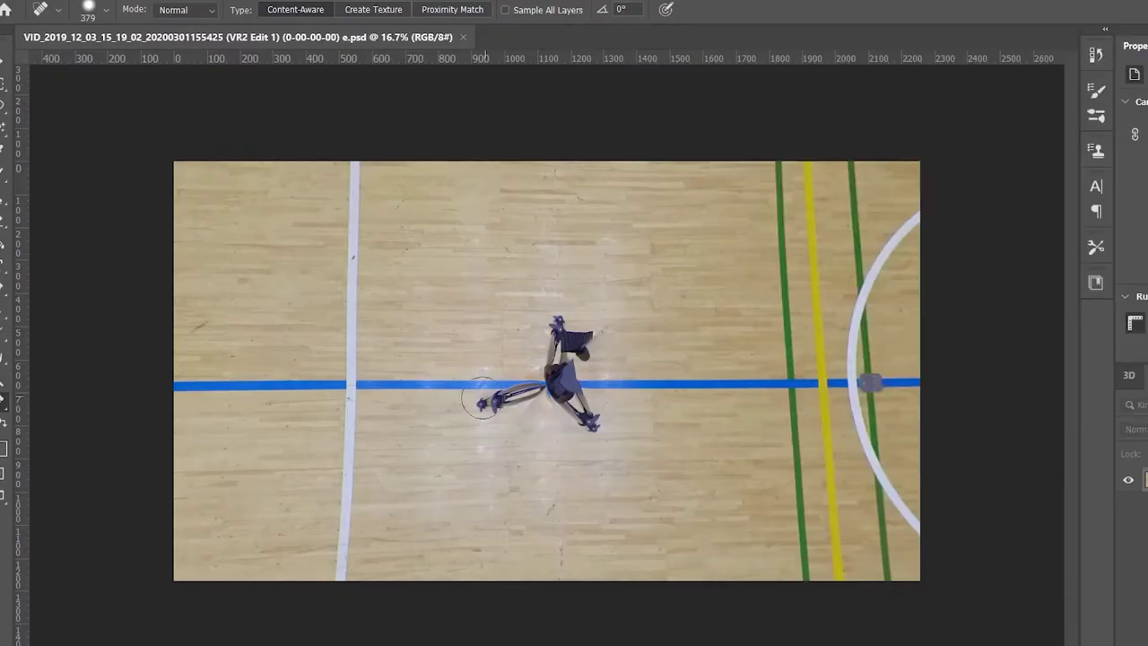
In Photoshop, remove the tripod from the court floor with content-aware healing and clone the blue line across the gap.
mouse_move(482, 398)
left_mouse_down()
mouse_move(559, 405)
mouse_move(589, 422)
mouse_move(539, 371)
mouse_move(573, 357)
mouse_move(583, 328)
left_mouse_up()
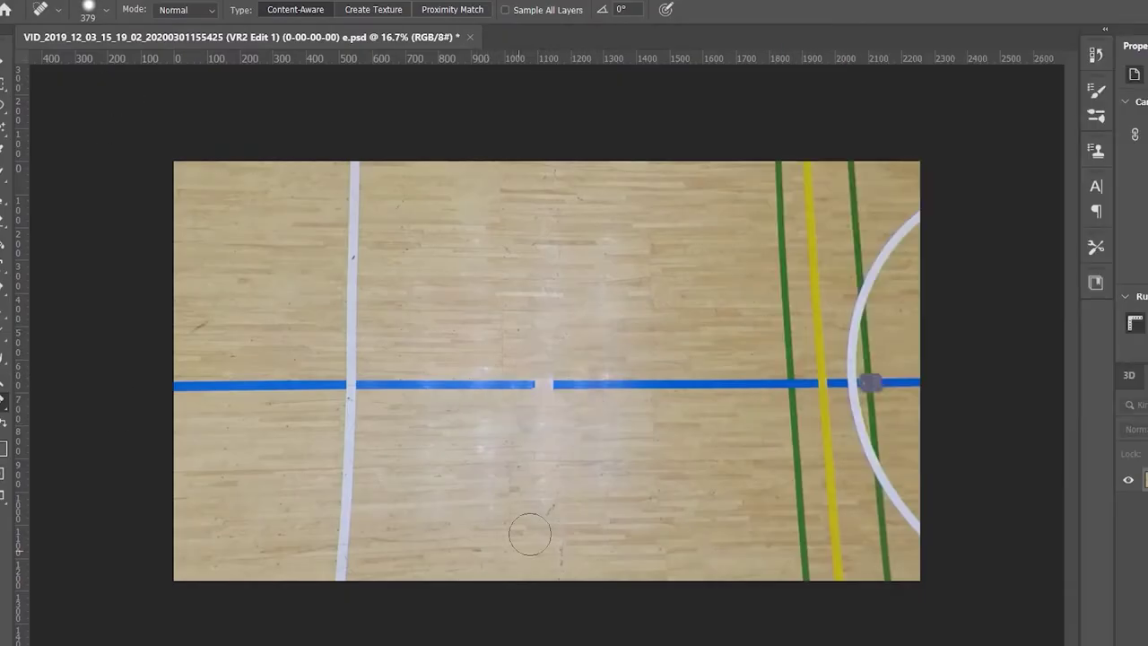
key("s")
left_click(106, 10)
left_click(564, 387, "alt")
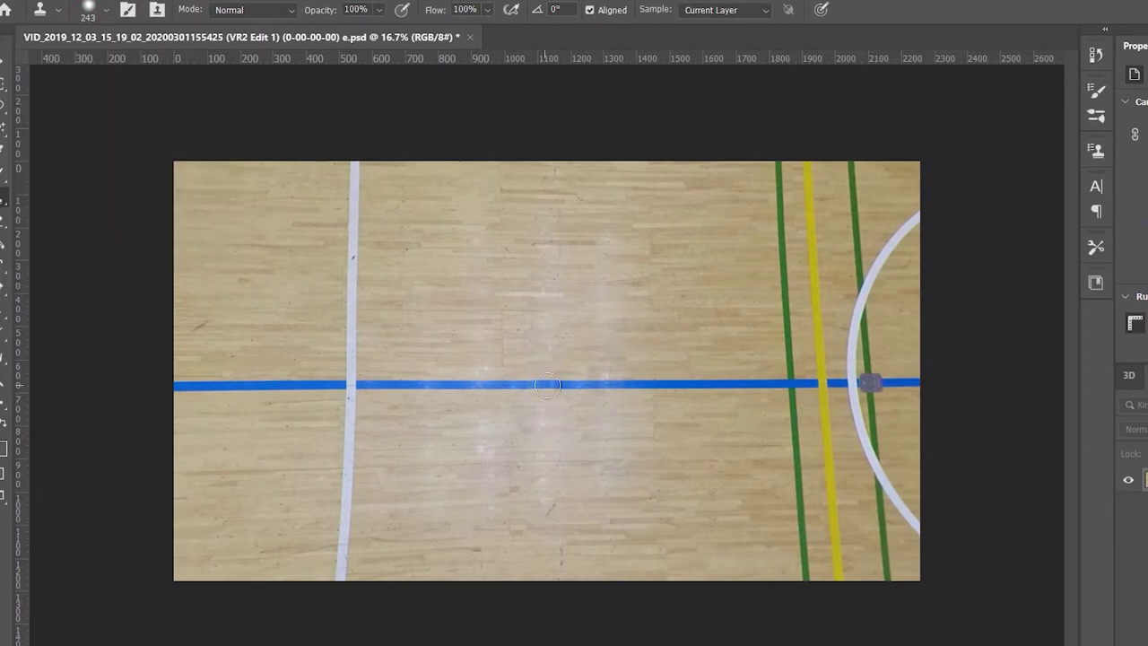
Clone a clean stretch of the blue line over its uneven patched section.
key("z")
left_click(603, 405)
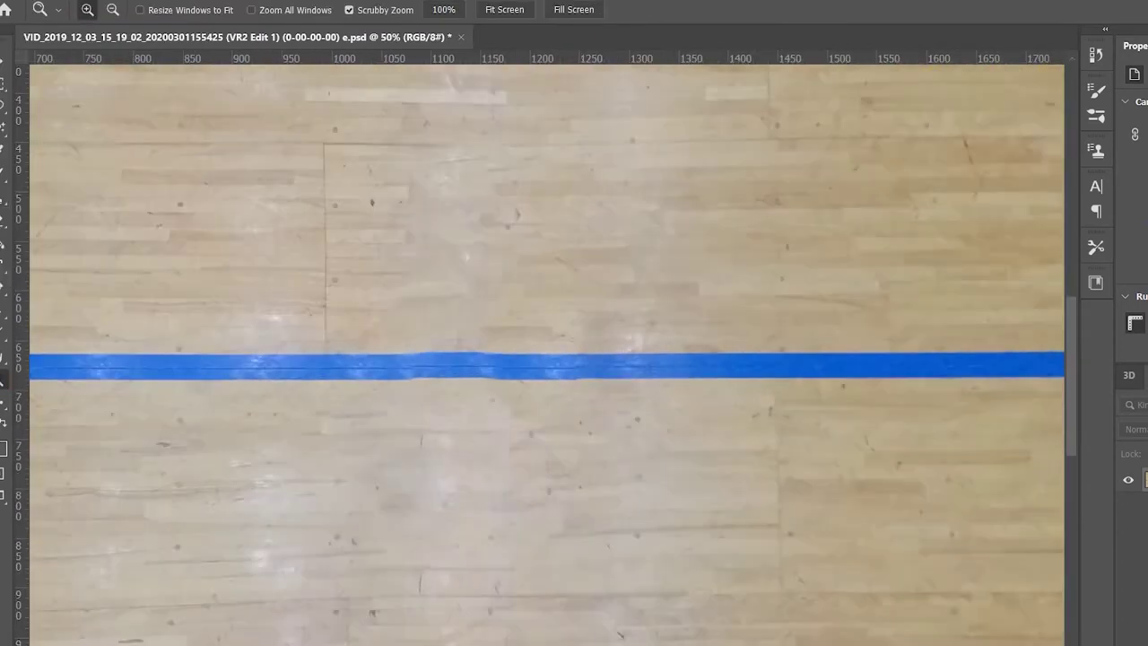
left_click(2, 202)
left_click(306, 367, "alt")
left_click_drag(434, 367, 465, 368)
Save the retouched court floor image and close the document.
key("ctrl+minus")
key("ctrl+minus")
left_click(18, 1)
left_click(40, 179)
left_click(458, 37)
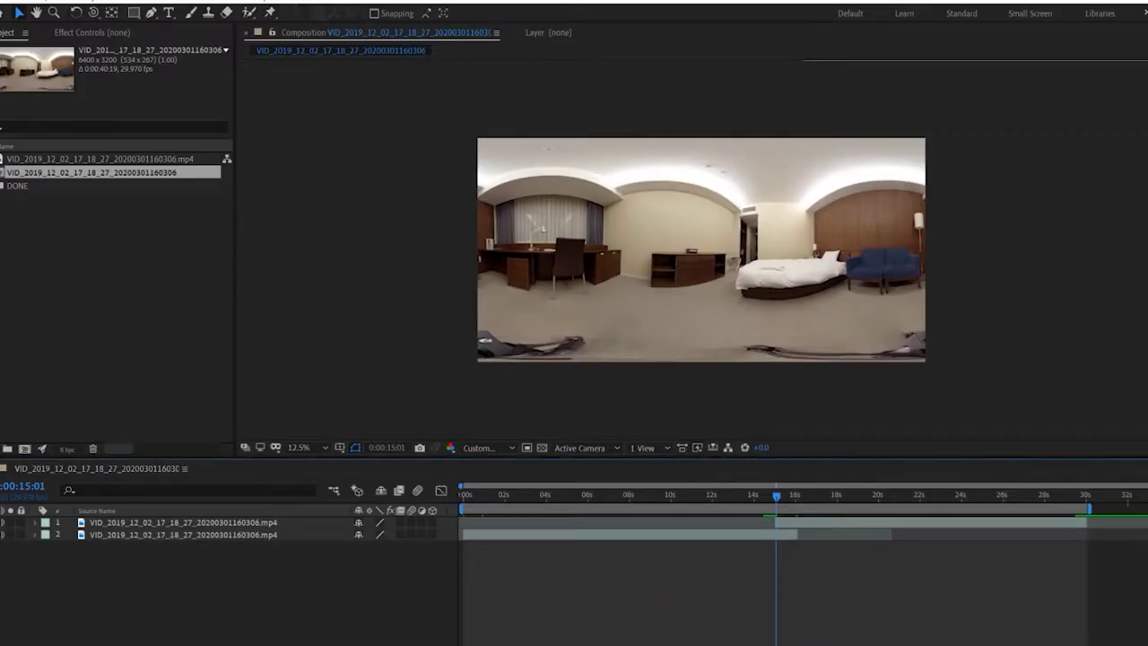
In After Effects, pre-compose the two overlapping hotel room clips and trim the resulting layer to end at about 30 seconds.
left_click(235, 523)
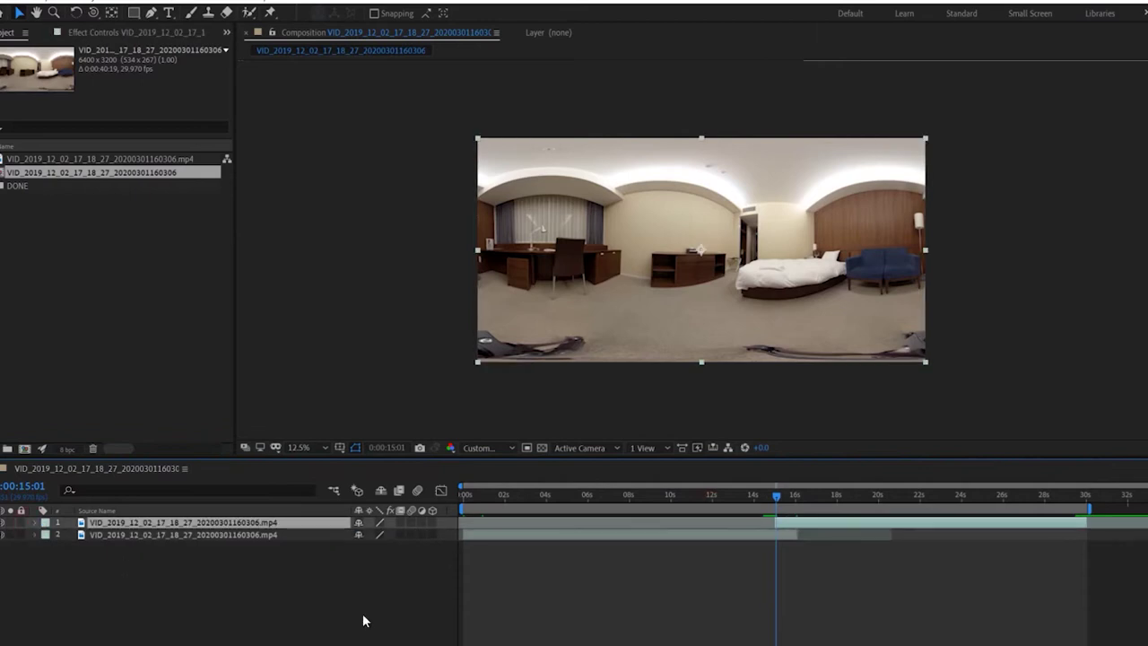
left_click(776, 536)
left_click(859, 523, "shift")
right_click(859, 523)
left_click(907, 473)
left_click(1018, 526)
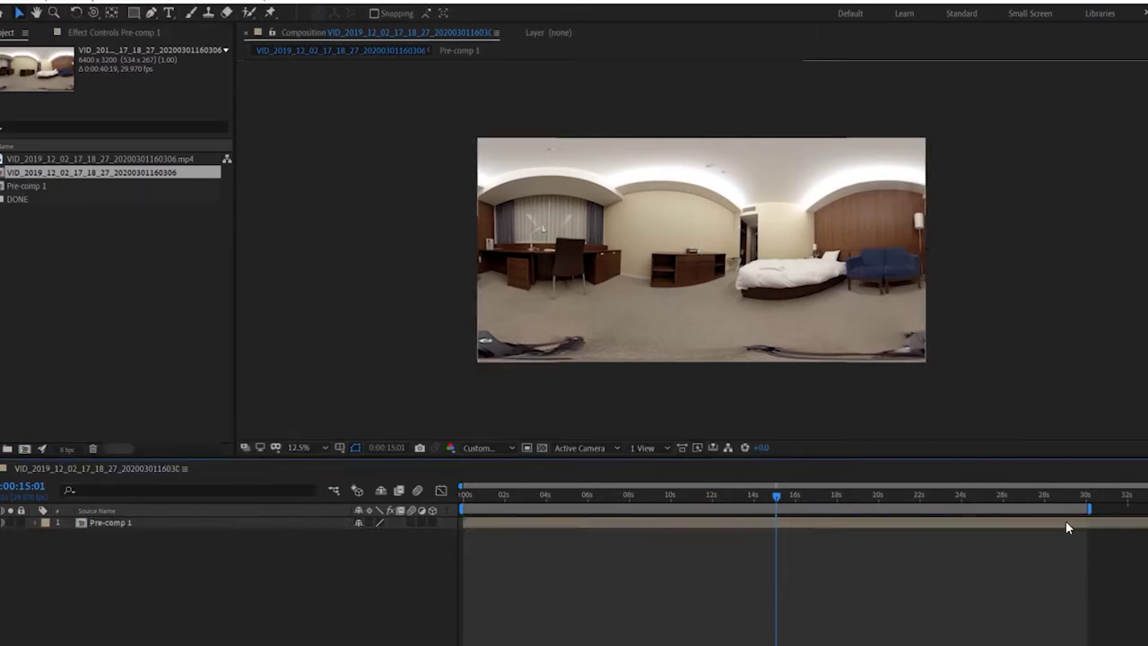
left_click(1019, 526)
left_click_drag(1147, 523, 1088, 523)
Add a 2D edit to the hotel room composition with VR Comp Editor, using 1920 comp width, 16:9 and a 2-node camera.
right_click(817, 526)
left_click(229, 5)
left_click(228, 4)
left_click(296, 517)
left_click(36, 109)
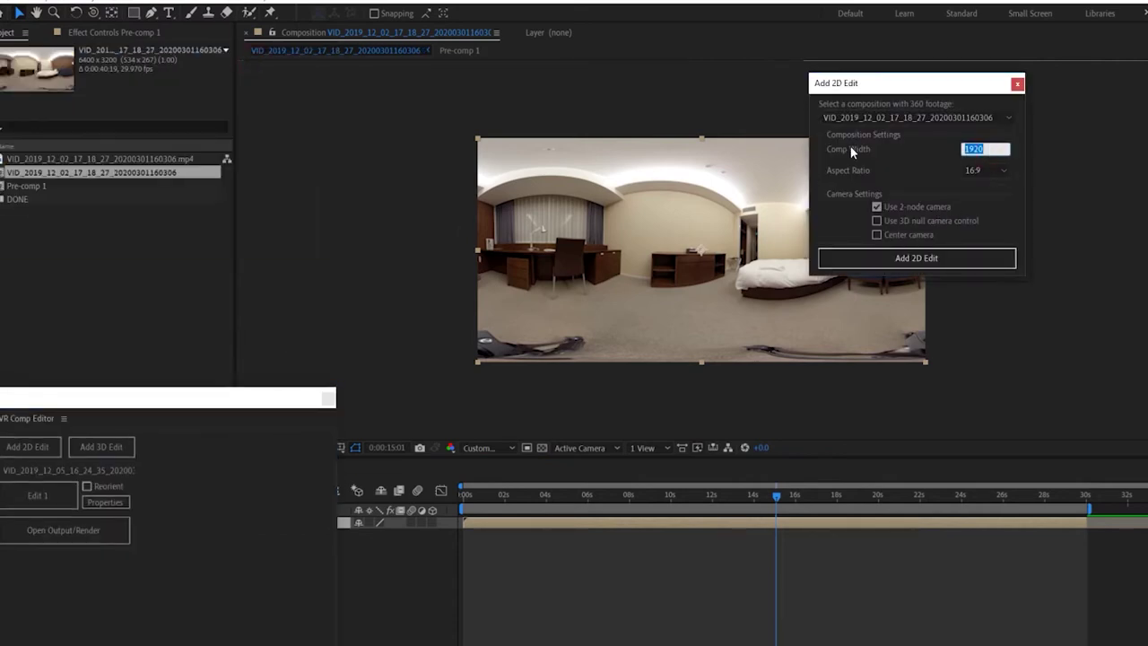
left_click(897, 257)
left_click(328, 397)
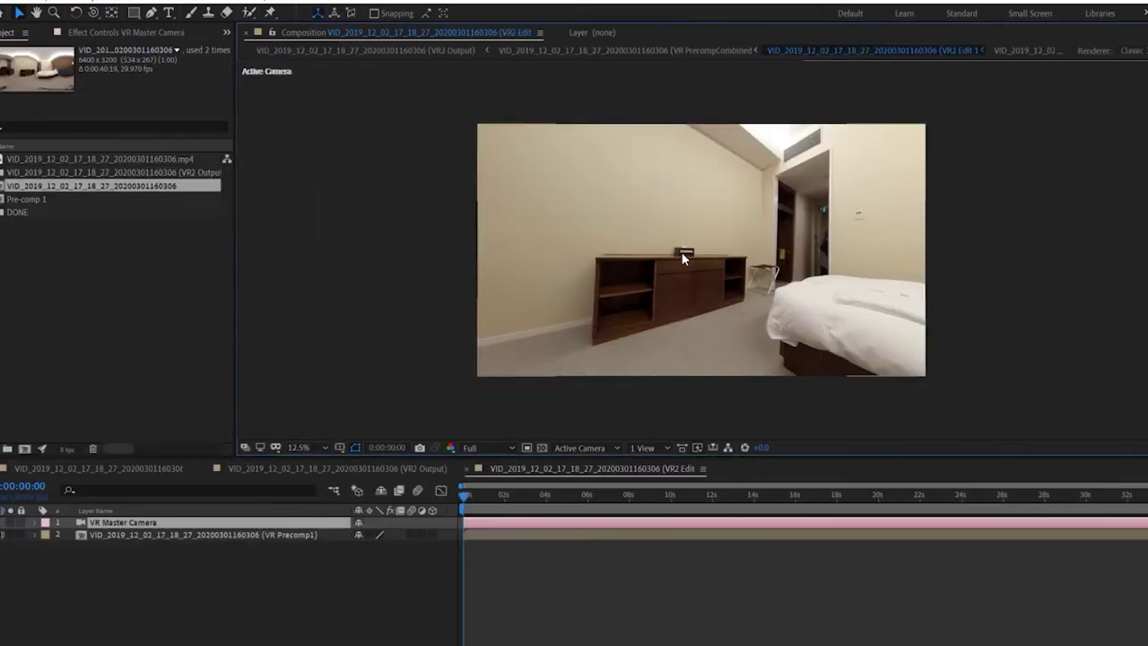
Orient the VR Master Camera straight down so the tripod on the carpet is in frame.
left_click_drag(680, 253, 691, 222)
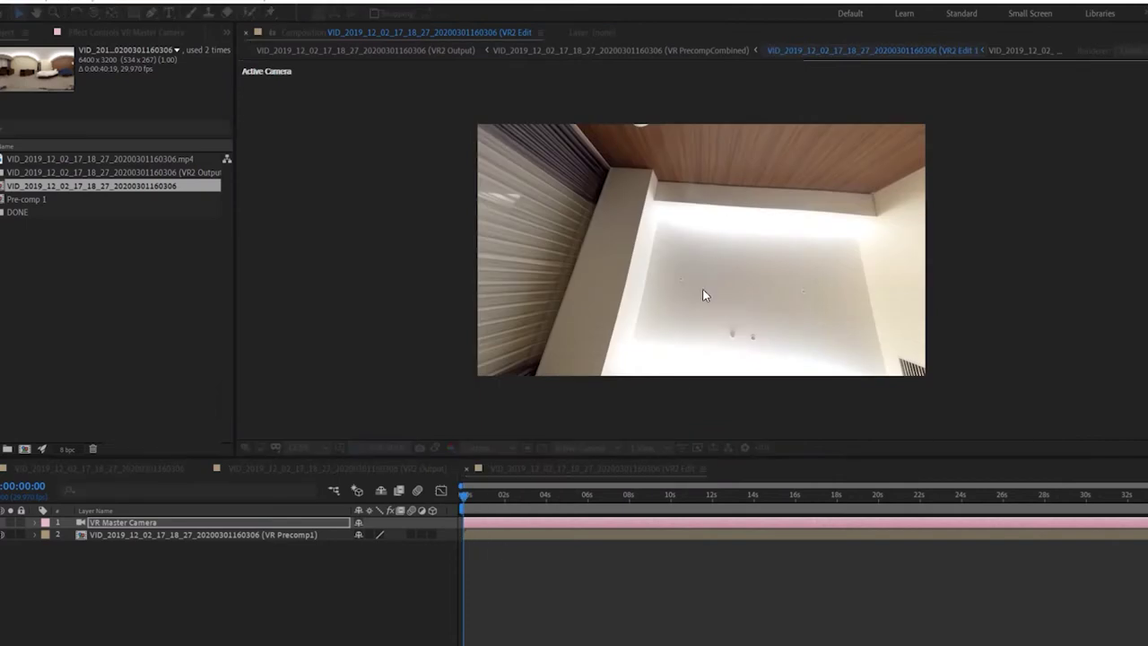
key("c")
left_click_drag(807, 267, 700, 200)
left_click(159, 2)
Open the VR Precomp1 layer and paint clean carpet over the whole tripod with the Clone Stamp tool.
left_click(146, 535)
left_click(208, 13)
double_click(186, 534)
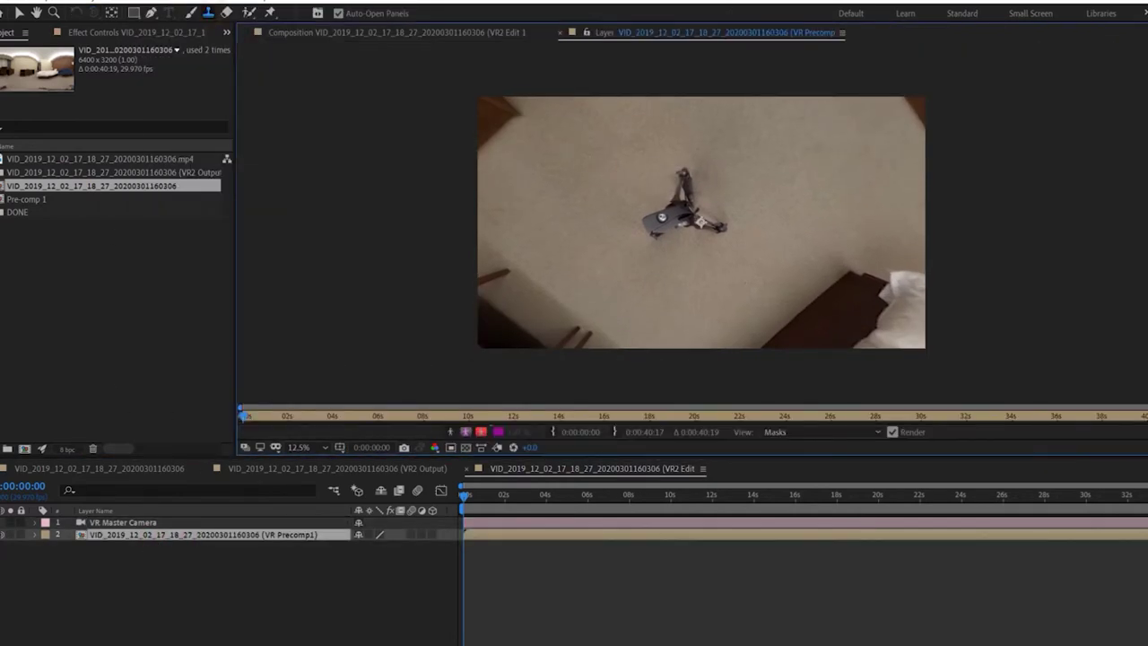
left_click(619, 187, "alt")
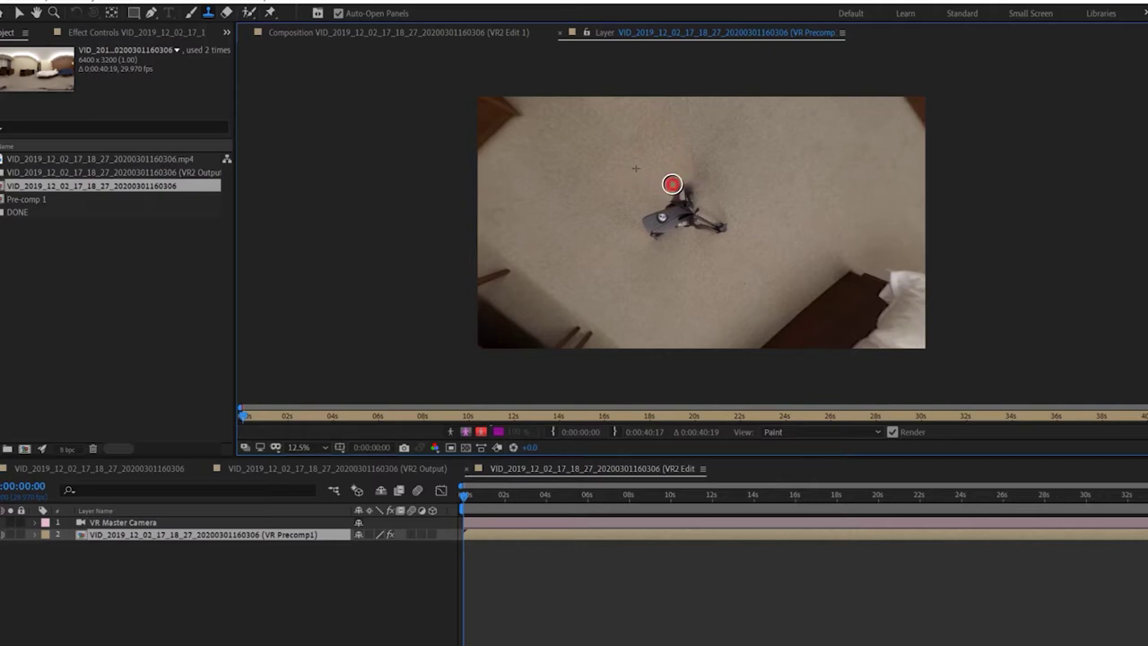
mouse_move(740, 167)
left_mouse_down()
mouse_move(701, 193)
mouse_move(696, 223)
mouse_move(713, 224)
mouse_move(672, 240)
left_mouse_up()
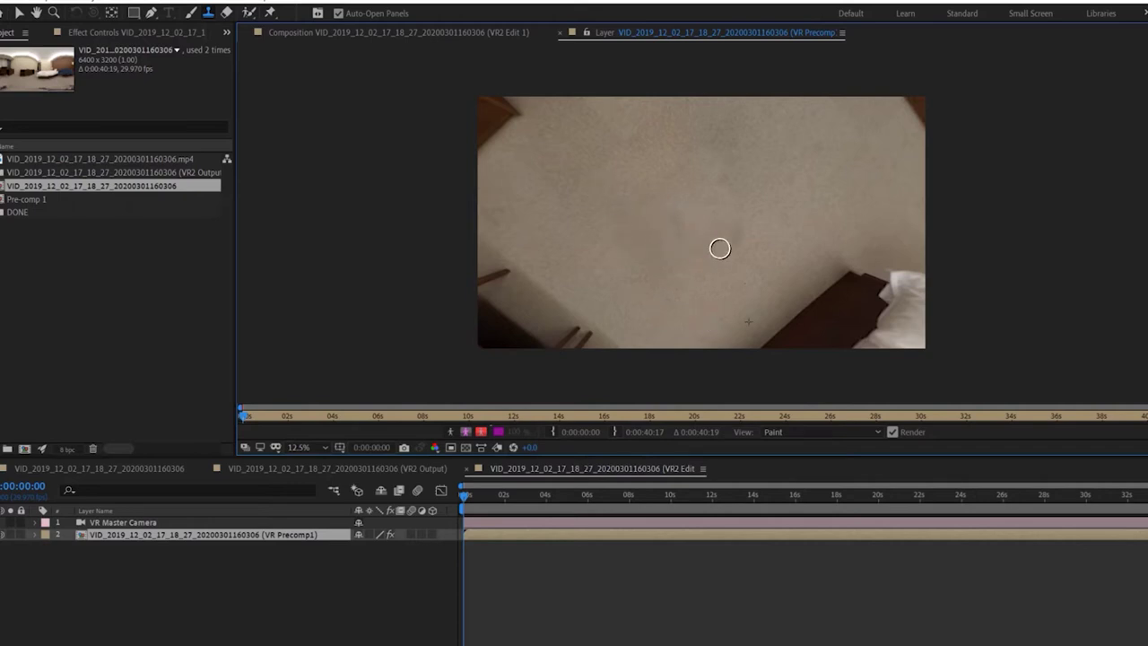
Reveal the layer's Paint clone strokes in the timeline and close the VR2 Edit 1 composition.
key("p")
key("p")
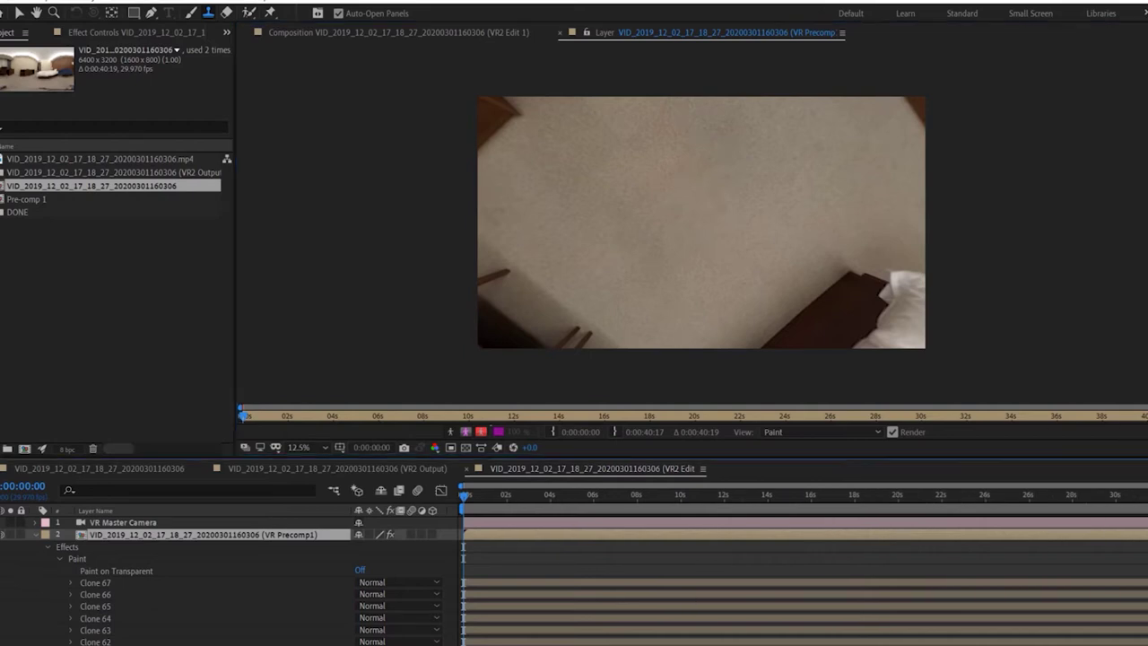
left_click(468, 468)
left_click(135, 108)
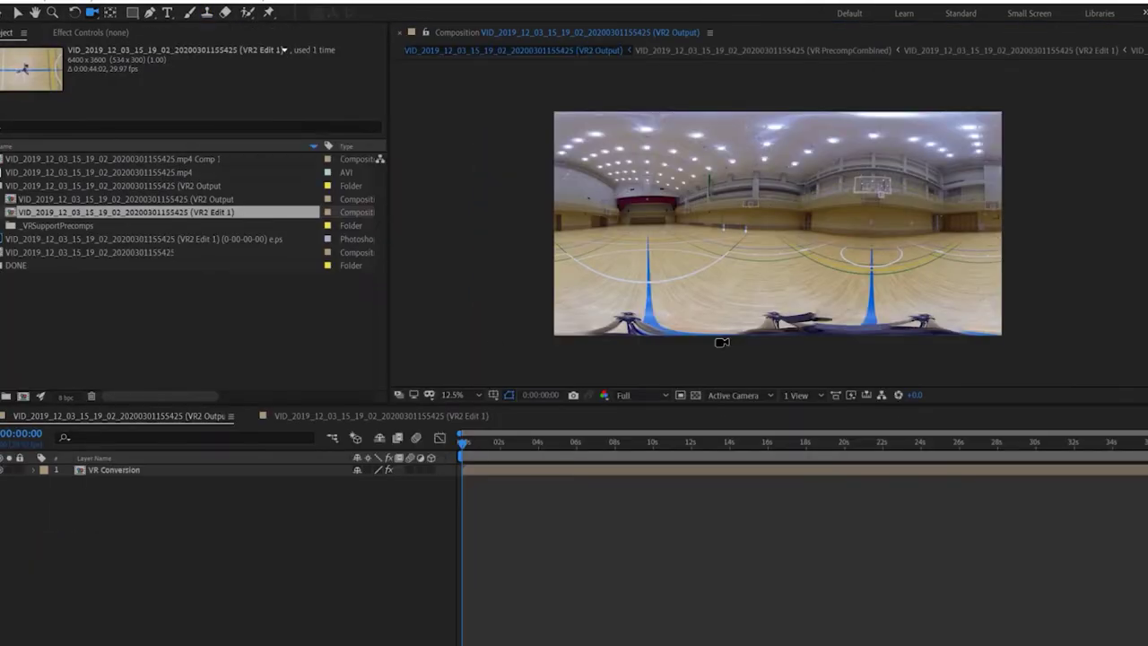
Add the retouched floor PSD as a layer in the gym's VR2 Edit 1 composition and return to VR2 Output.
left_click(315, 415)
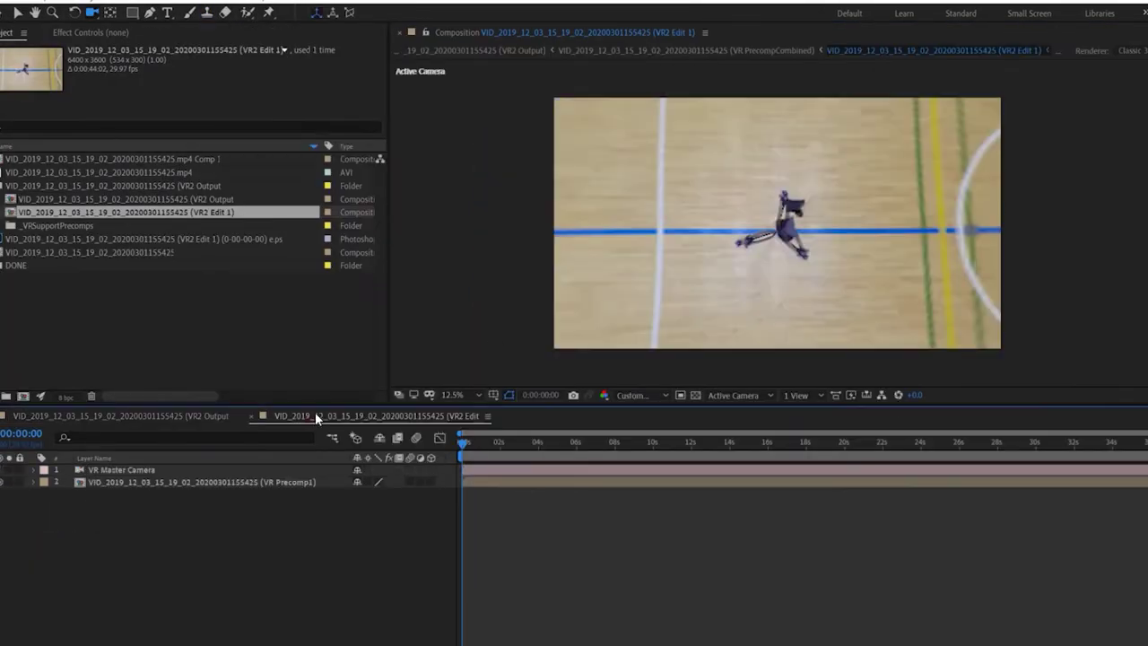
left_click(90, 225)
left_click_drag(144, 239, 163, 475)
left_click(230, 415)
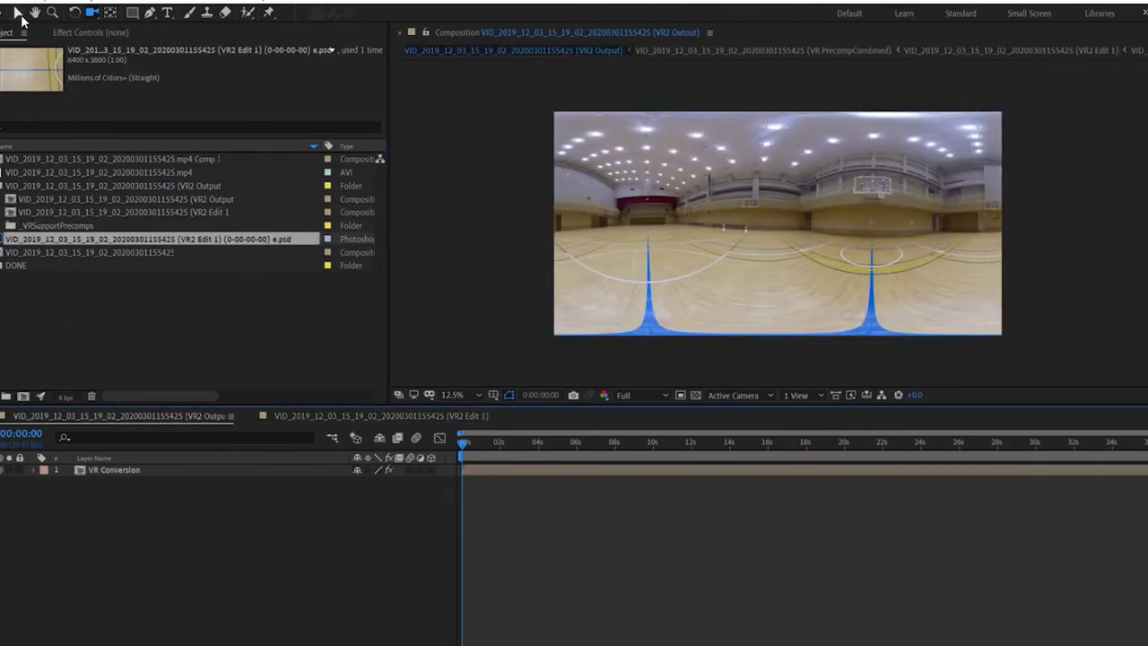
Try a Levels correction with gamma 1.02 on the VR Conversion layer, and delete the effect.
left_click(123, 2)
left_click(1112, 175)
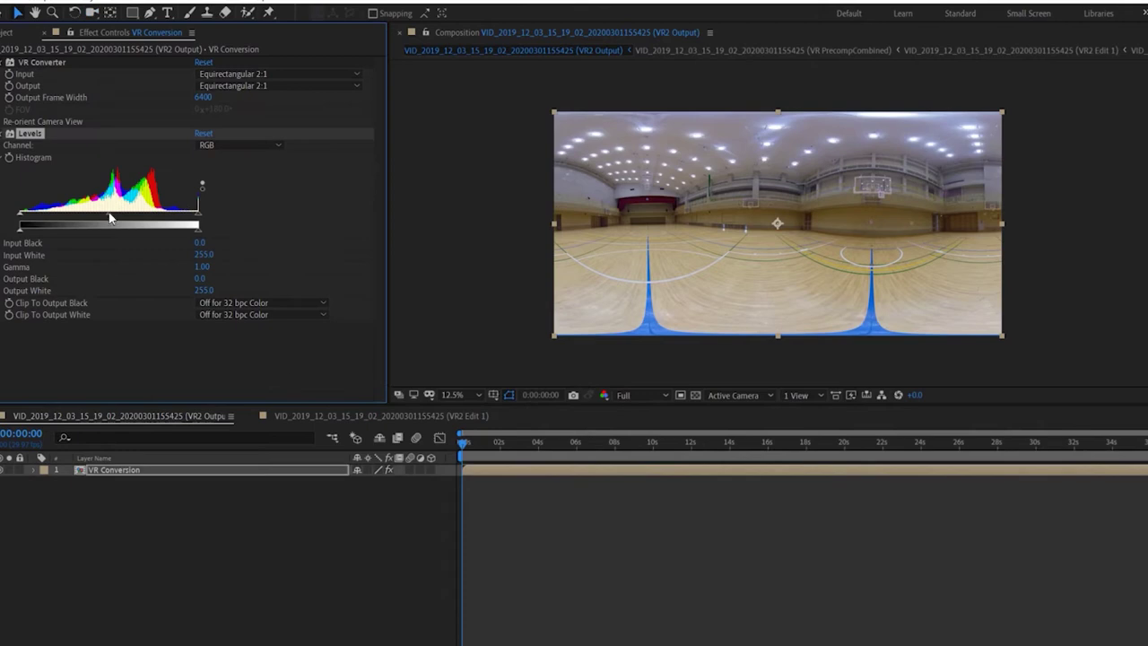
left_click_drag(109, 215, 117, 214)
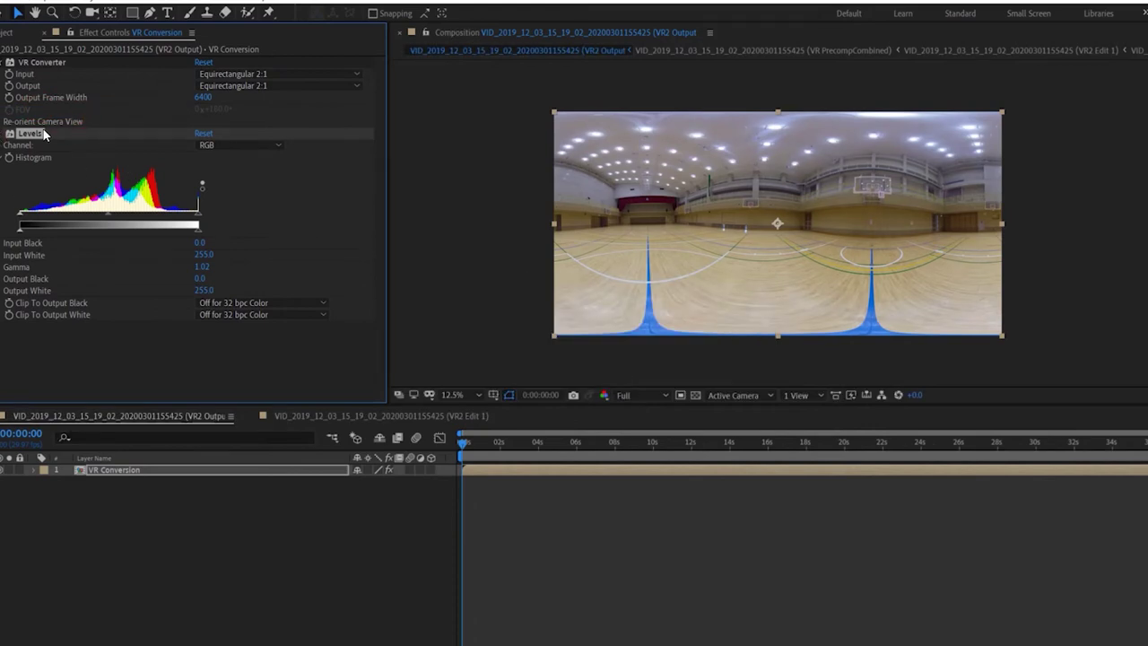
key("Delete")
Review the gym's VR2 Edit 1 and VR2 Output compositions and trim the VR Conversion layer to end at about 6 seconds.
left_click(314, 417)
left_click(173, 415)
left_click(539, 443)
left_click_drag(771, 491, 395, 435)
left_click(335, 417)
left_click_drag(897, 478, 575, 443)
left_click(252, 416)
mouse_move(465, 471)
left_mouse_down()
mouse_move(594, 471)
mouse_move(481, 471)
left_mouse_up()
left_click_drag(1110, 475, 577, 443)
Inspect the nested VR PrecompCombined composition and reopen the gym's VR2 Output composition from the project.
double_click(561, 473)
left_click(548, 508)
left_click(161, 417)
left_click(309, 417)
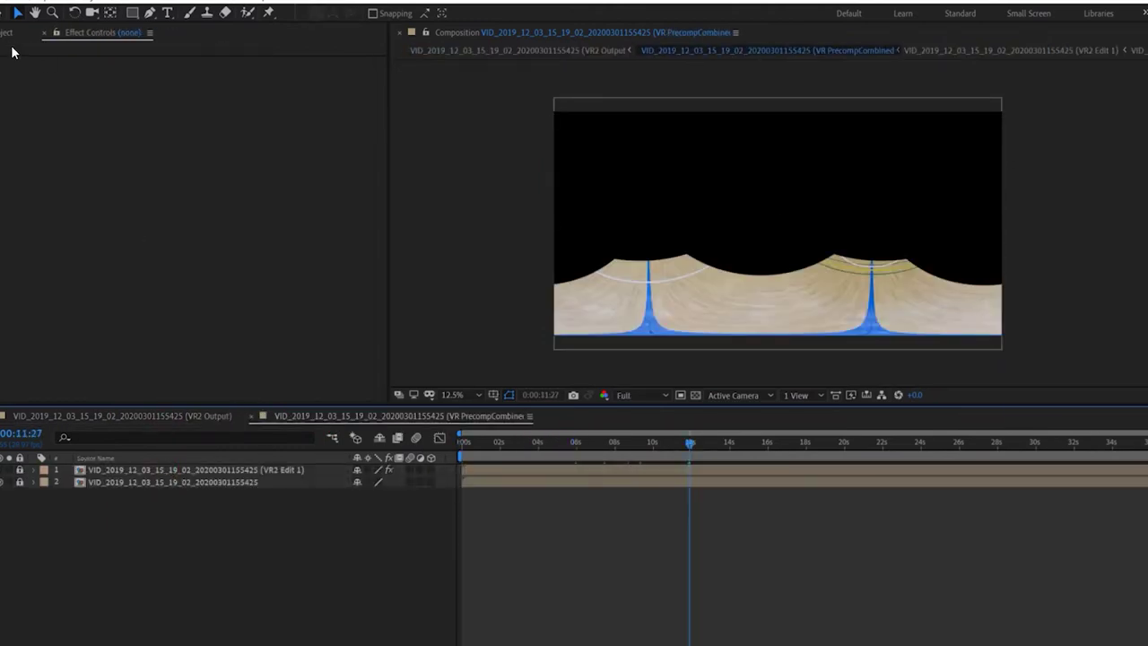
left_click(8, 33)
left_click(129, 161)
double_click(117, 199)
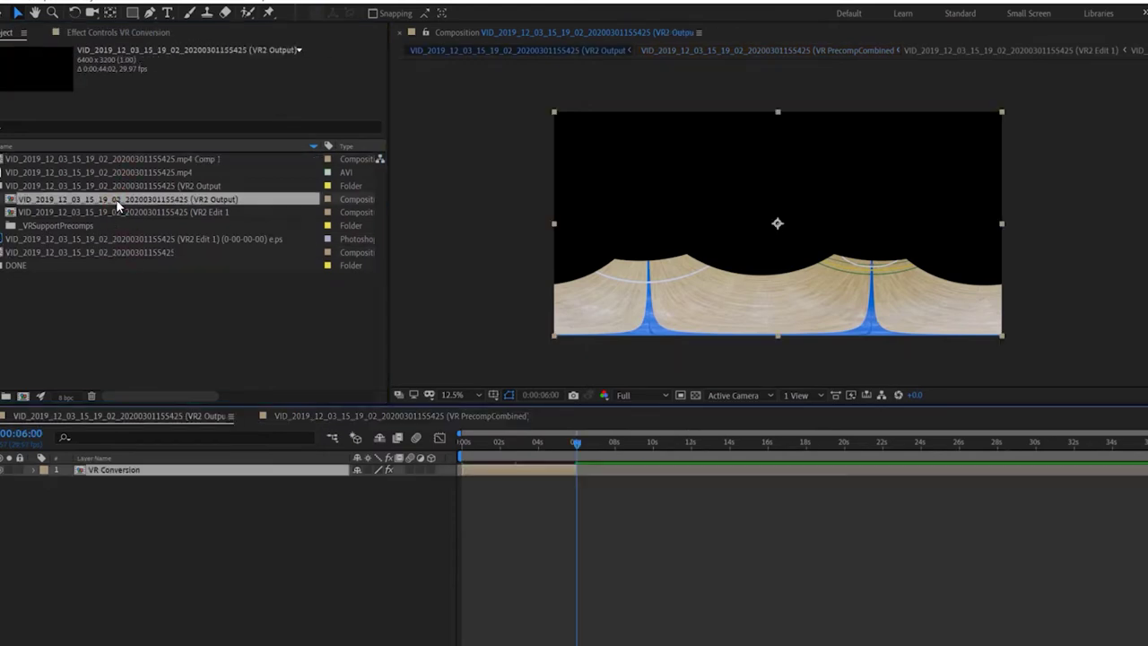
Close VR PrecompCombined, and trim the VR Conversion layer and the work area in VR2 Output to end at 6 seconds.
left_click(251, 416)
left_click(511, 509)
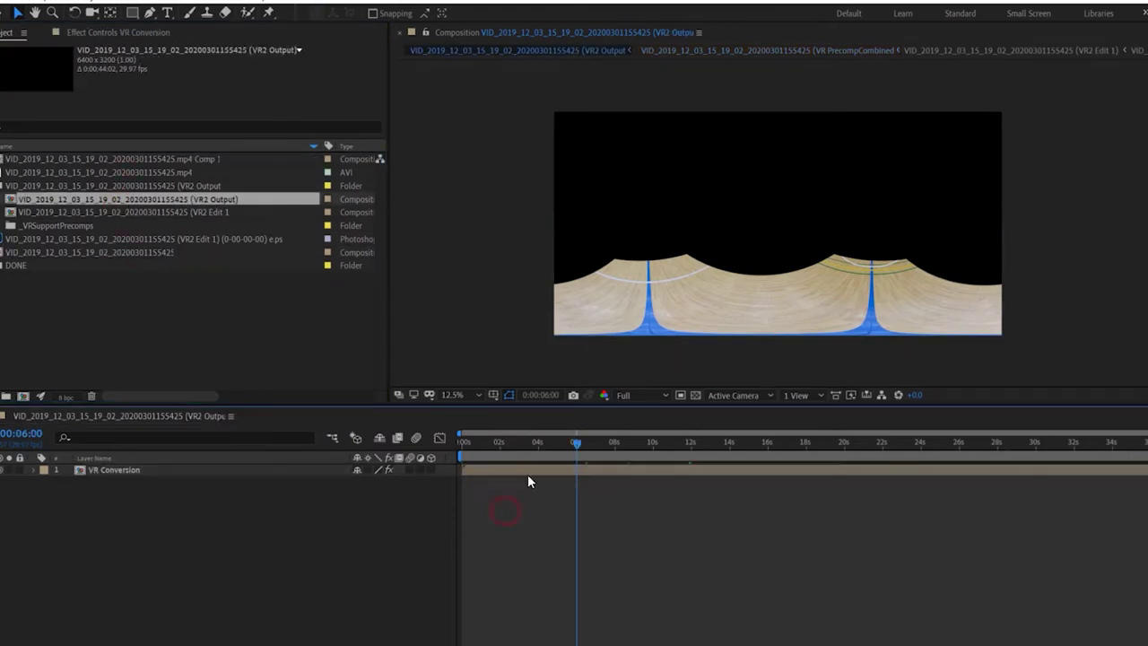
left_click(516, 470)
key("alt+]")
left_click_drag(1147, 456, 580, 536)
left_click(479, 443)
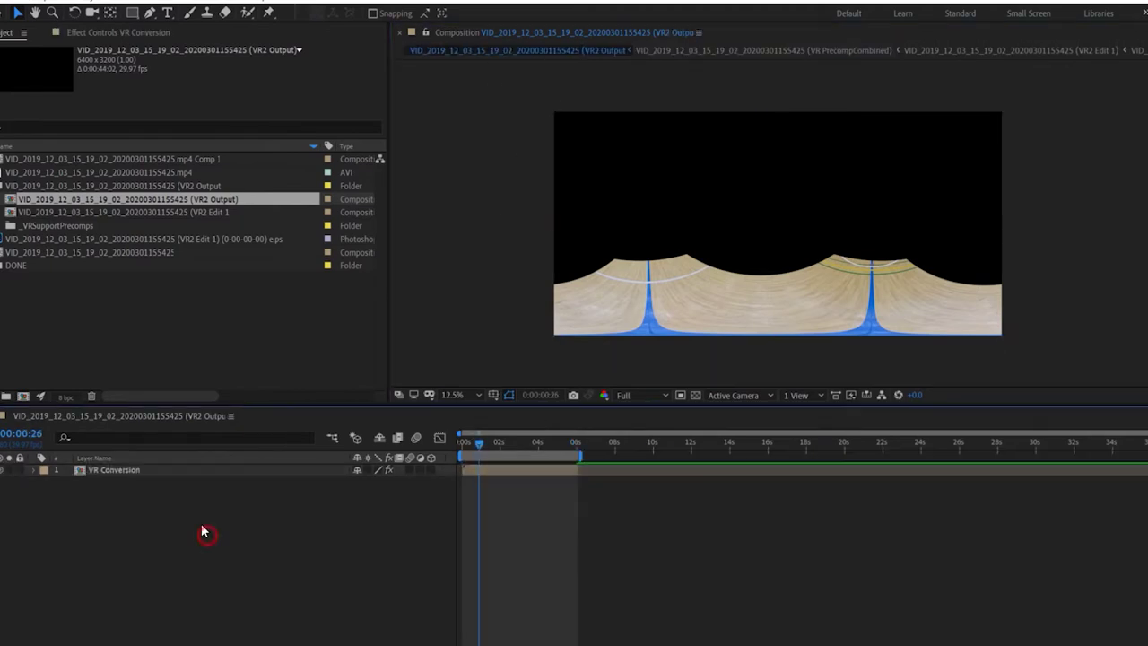
Open the source and nested gym compositions, re-enable preview refresh, and check VR2 Output at several times within the first 6 seconds.
double_click(116, 252)
double_click(106, 470)
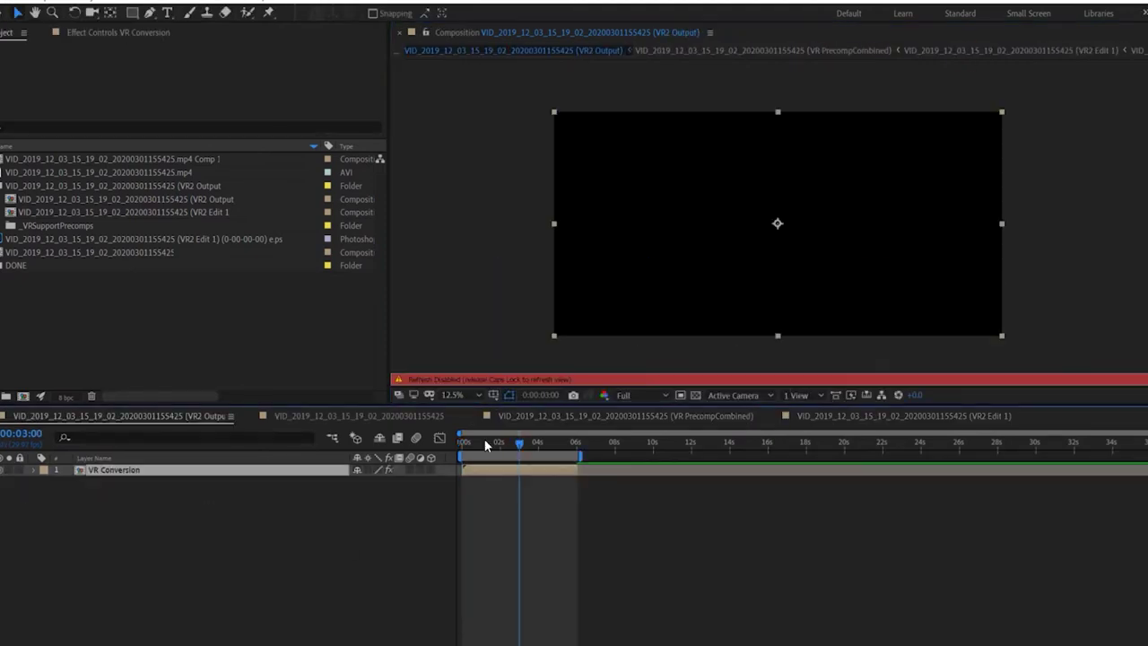
key("Caps_Lock")
left_click(543, 441)
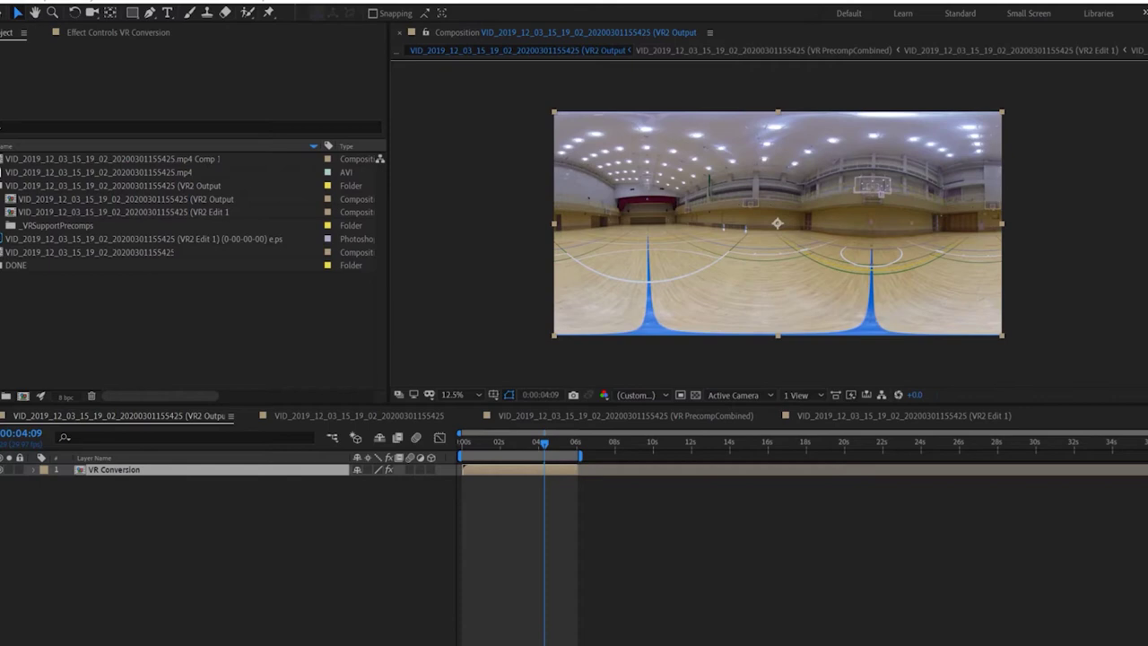
left_click(758, 595)
left_click(482, 443)
left_click(568, 442)
Examine the nested VR PrecompCombined composition around 5:16 and close it.
left_click(7, 3)
mouse_move(81, 200)
left_click(519, 468)
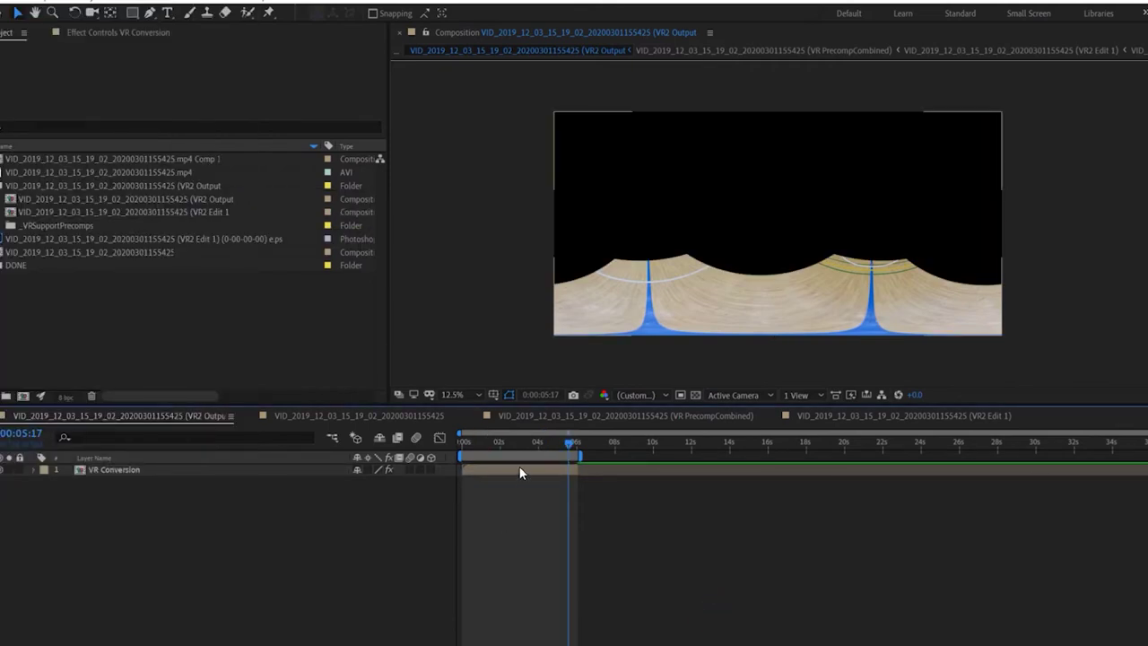
double_click(519, 467)
double_click(623, 468)
left_click(776, 416)
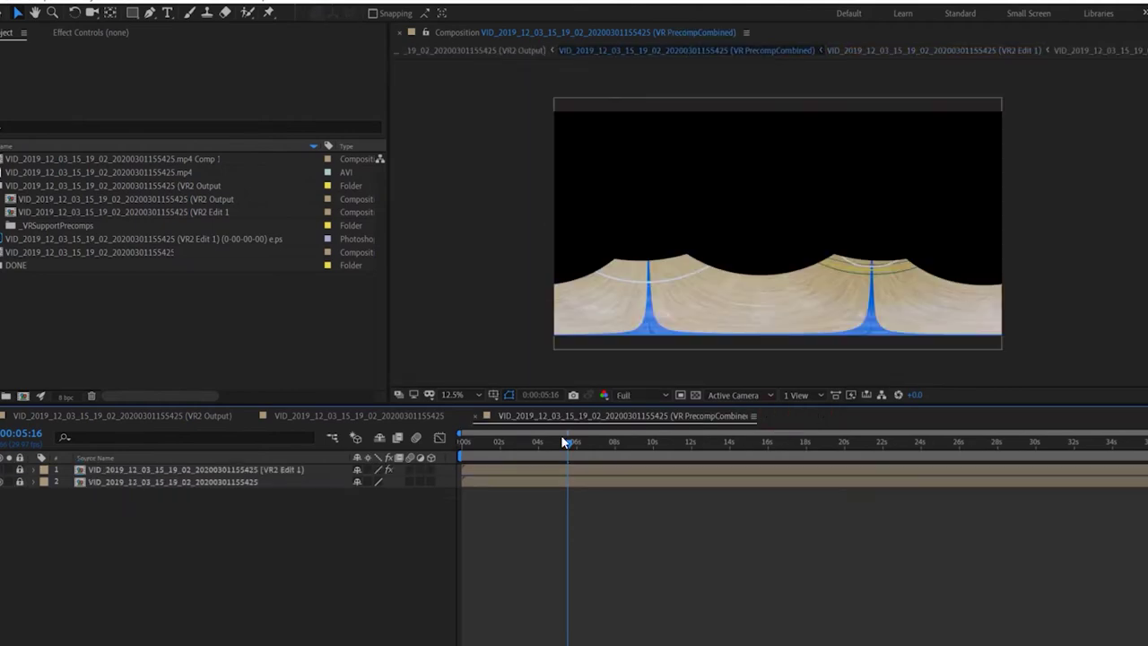
left_click(476, 417)
Compare the gym's source footage composition with VR2 Output at about 3:17, and close the source composition.
left_click(11, 9)
mouse_move(90, 198)
left_click(236, 212)
left_click(341, 416)
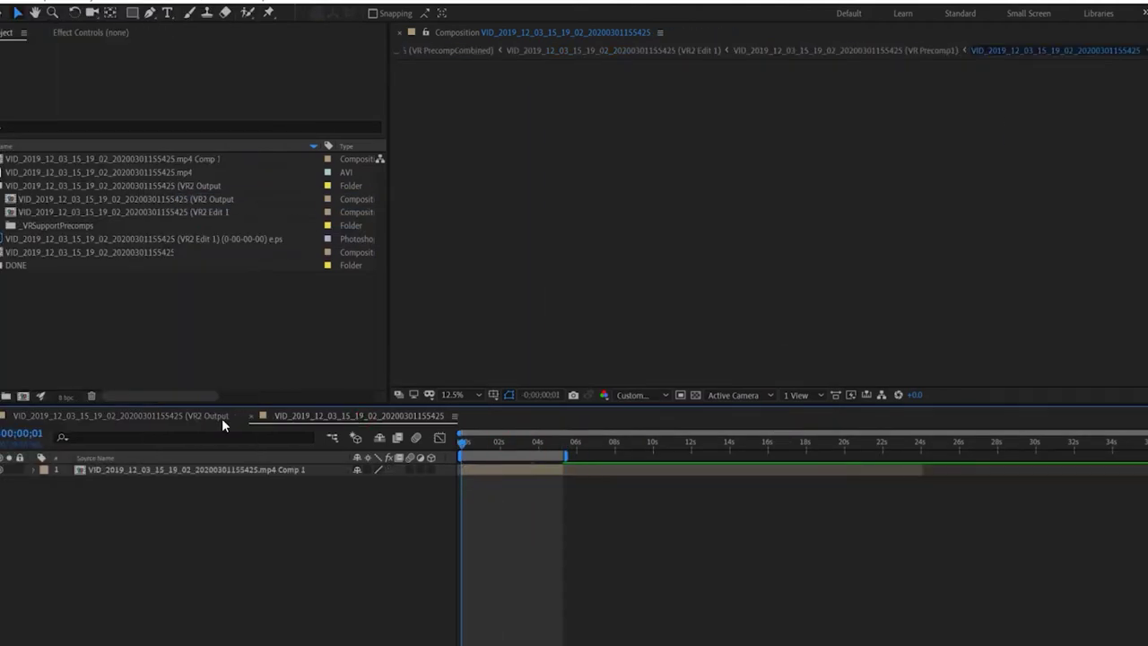
left_click(126, 418)
left_click(530, 443)
left_click(310, 417)
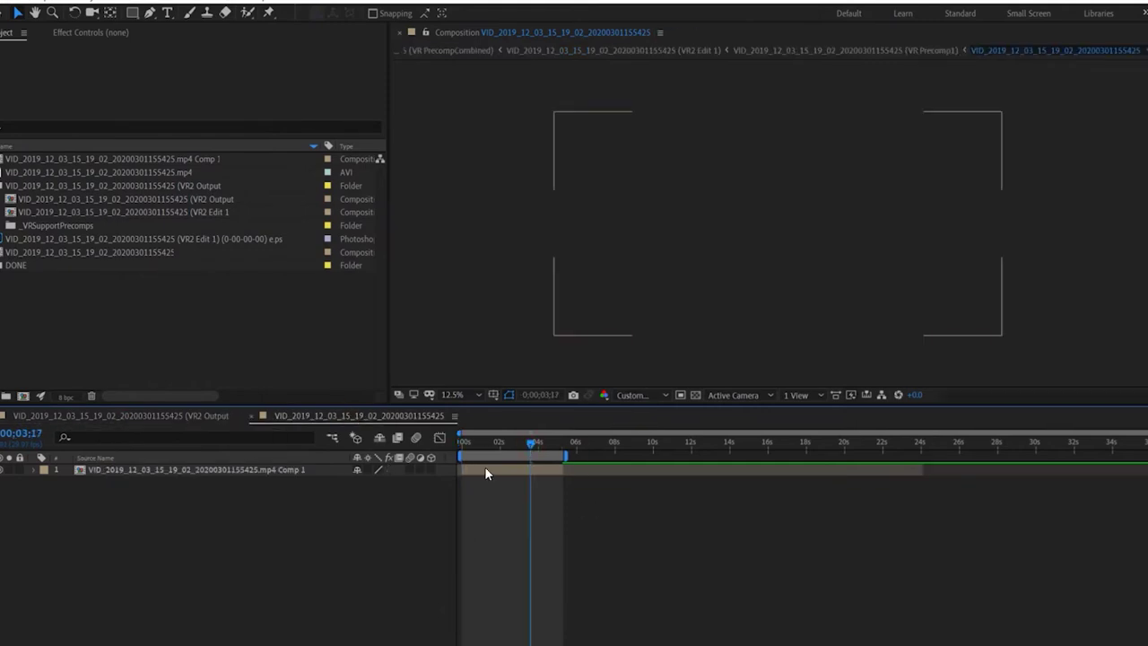
left_click(252, 416)
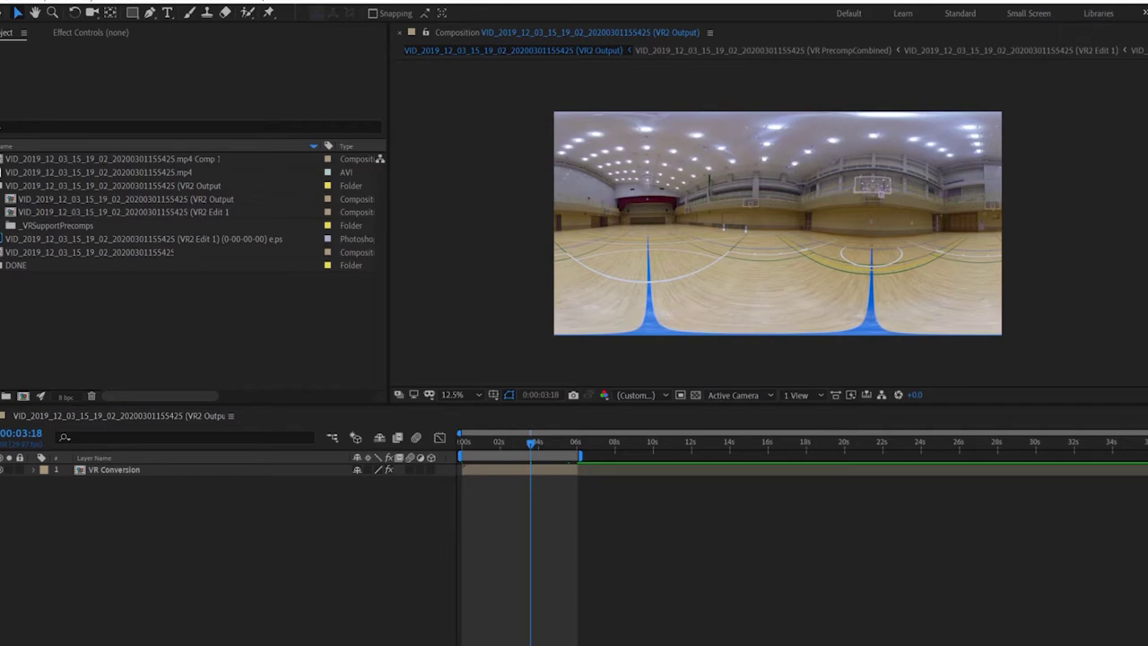
left_click(624, 317)
left_click(661, 329)
left_click(862, 205)
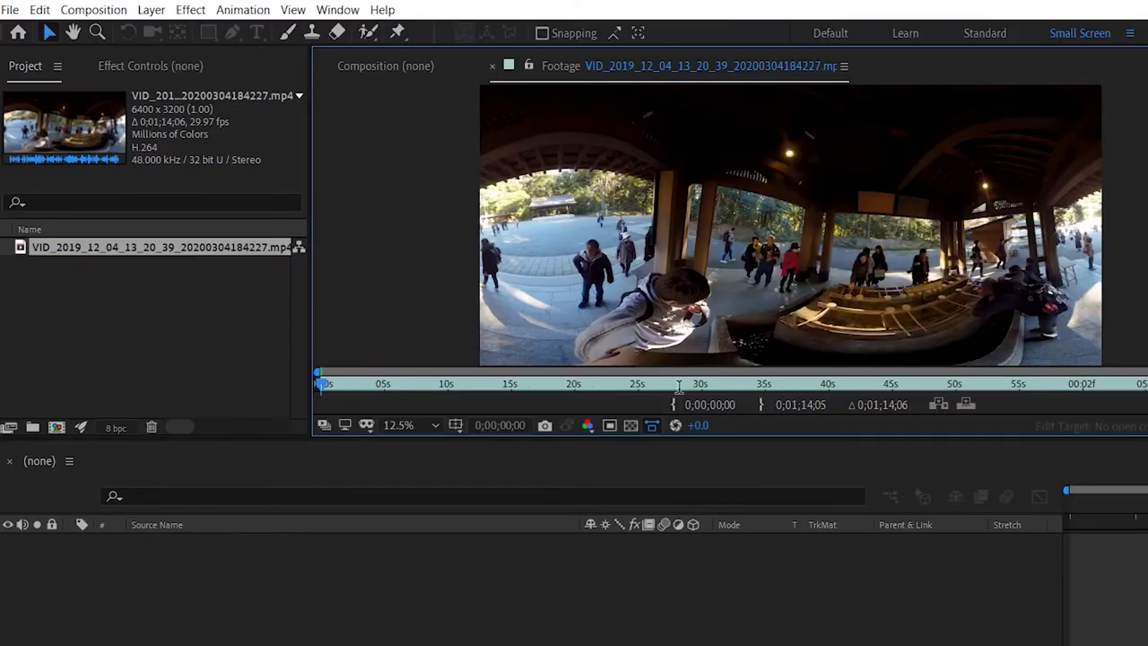
Create a new composition from the 360° shrine footage and pre-compose its clip layer, opening the new composition.
right_click(105, 247)
left_click(205, 297)
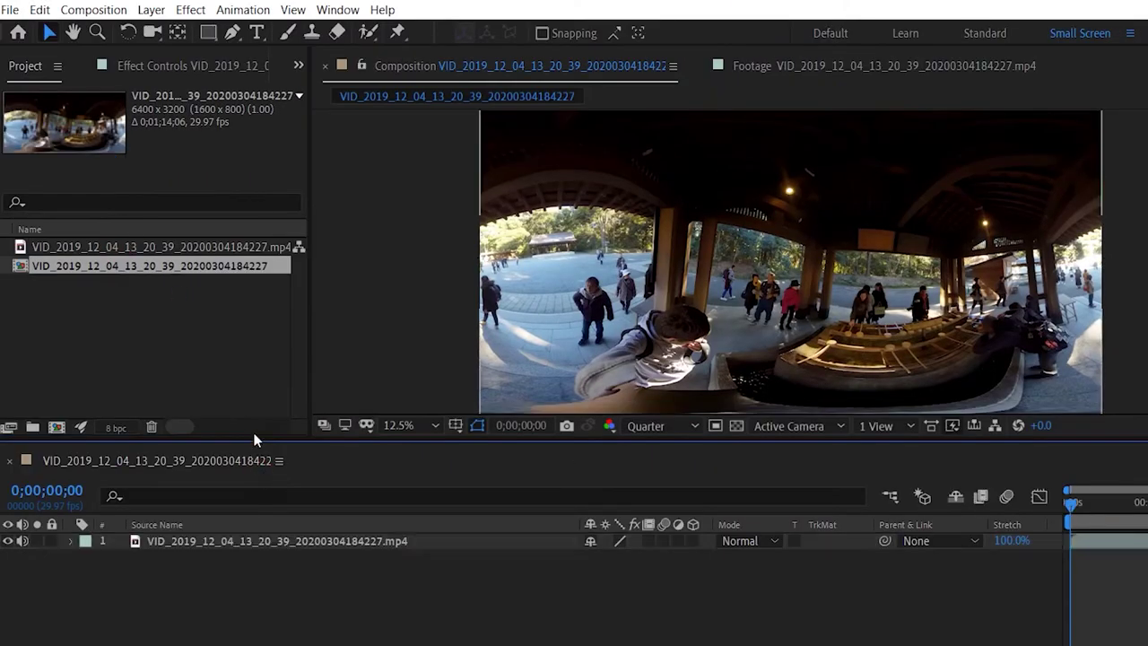
right_click(204, 541)
left_click(260, 469)
left_click(256, 278)
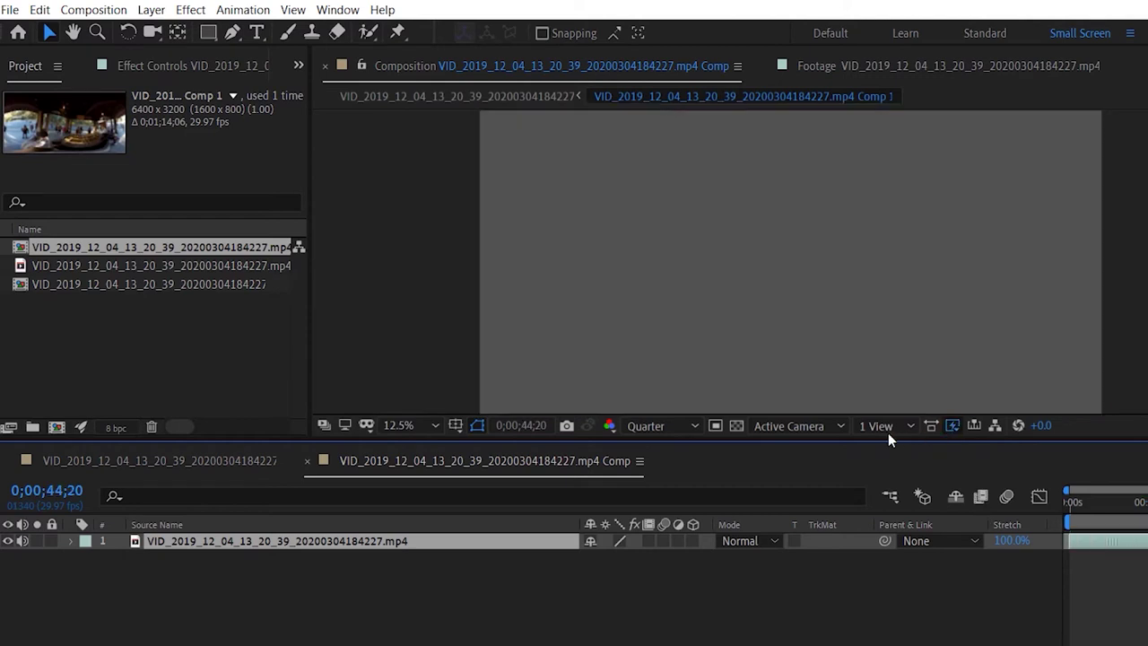
Save the project as an After Effects project in a subfolder of the Elements (E:) drive.
left_click(985, 574)
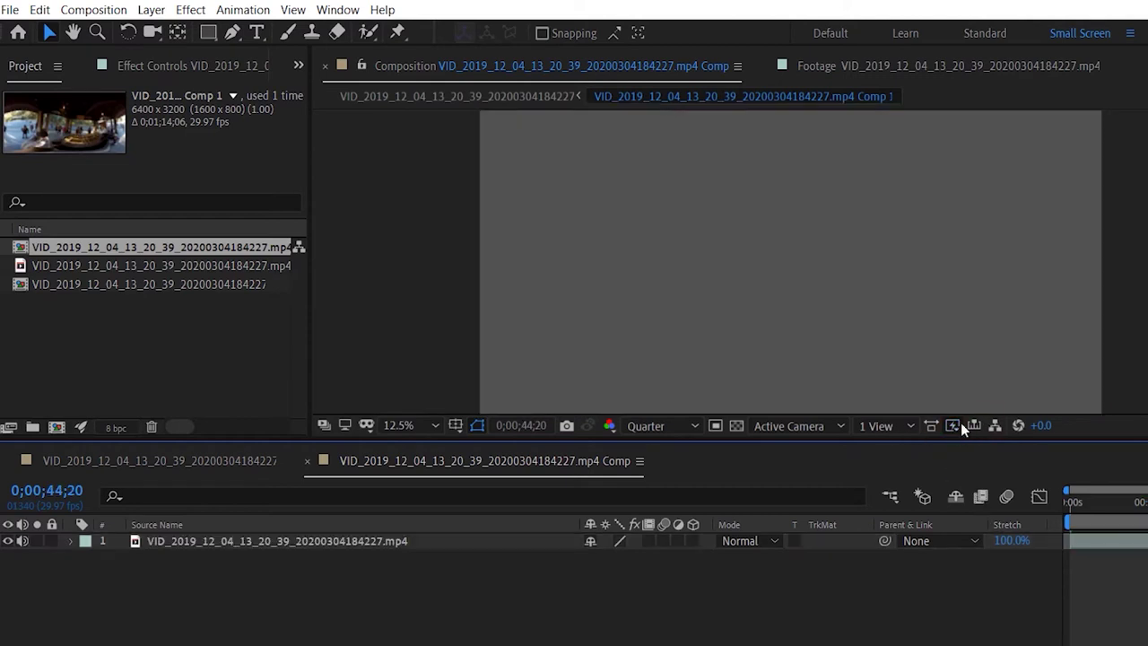
left_click(10, 10)
left_click(45, 169)
left_click(115, 182)
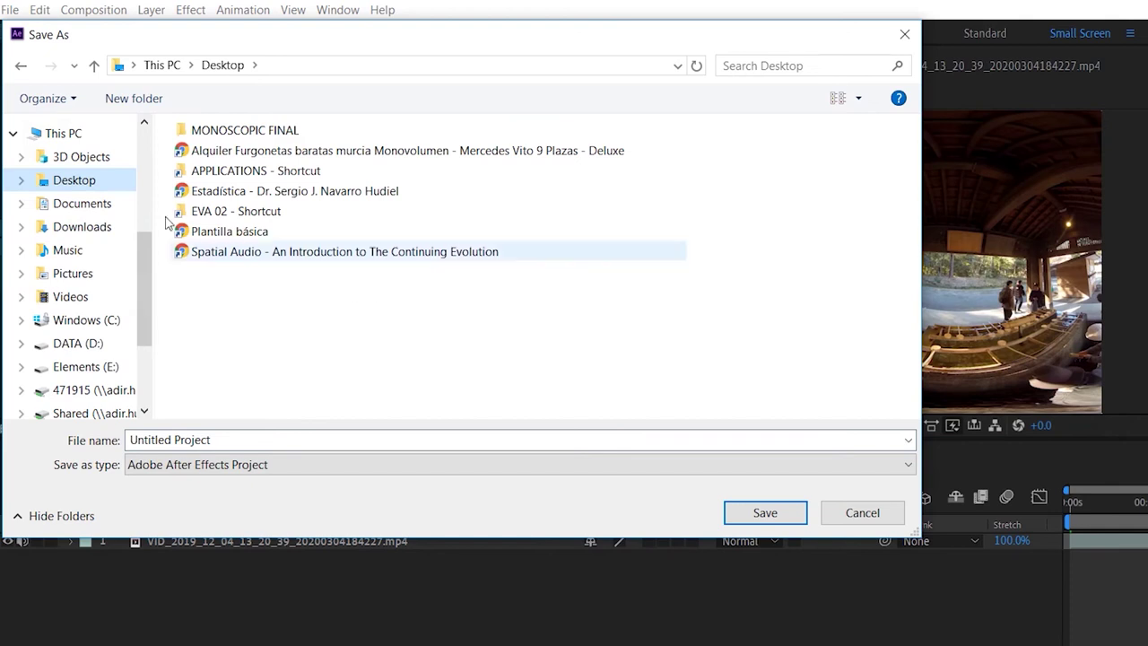
left_click(85, 367)
double_click(238, 155)
double_click(236, 238)
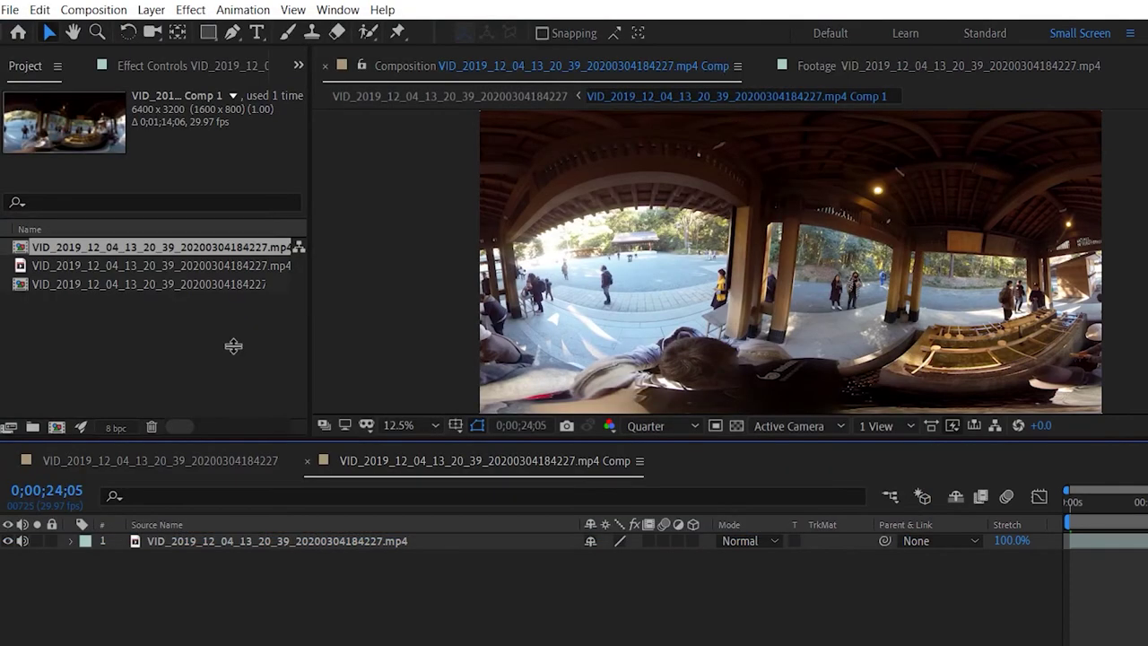
Add a 3D edit from the nested shrine composition with a 6400 comp width, 3D null camera control and 3D plugin support enabled.
left_click(68, 11)
mouse_move(337, 10)
left_click(500, 588)
left_click(913, 206)
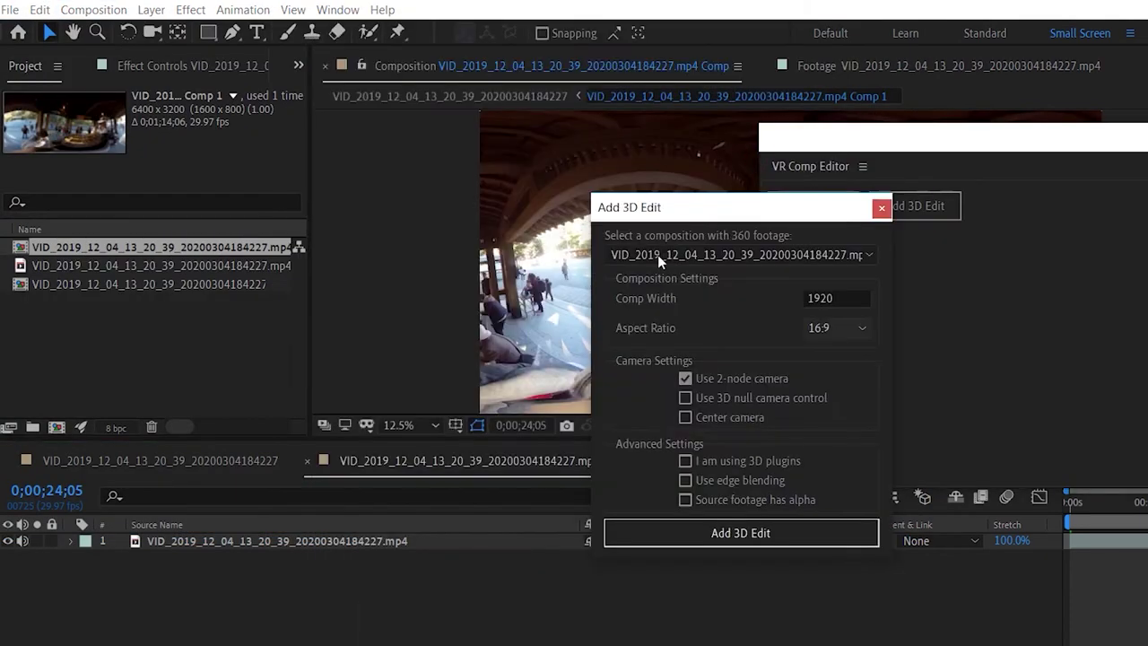
left_click_drag(838, 298, 589, 256)
type("6400")
left_click(686, 398)
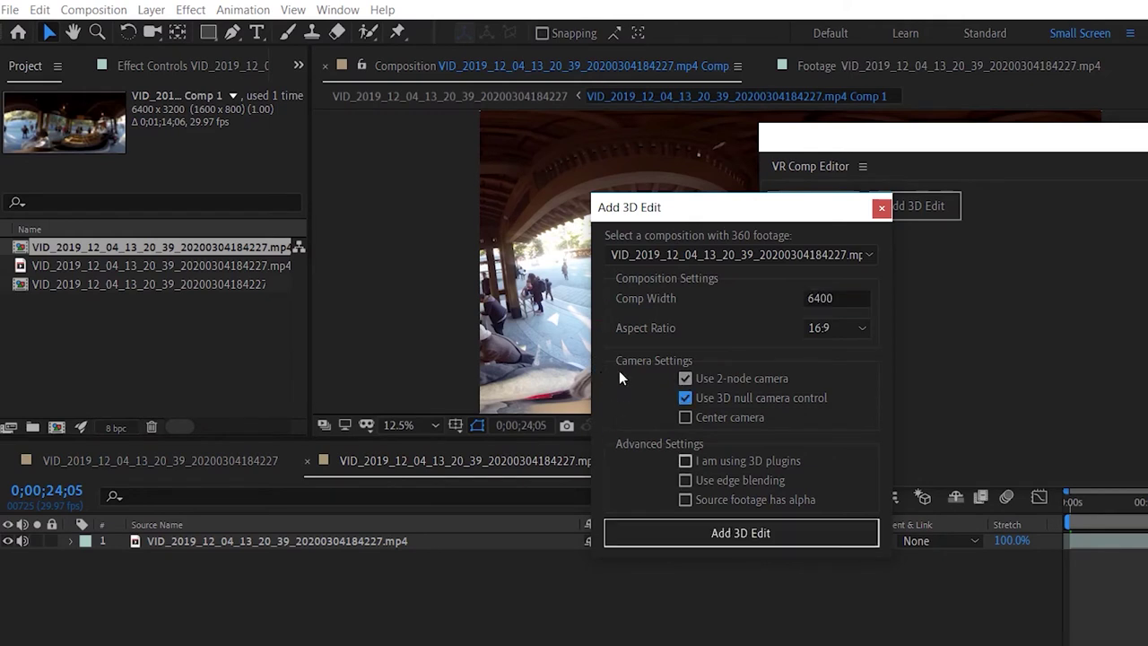
left_click(685, 461)
left_click(708, 533)
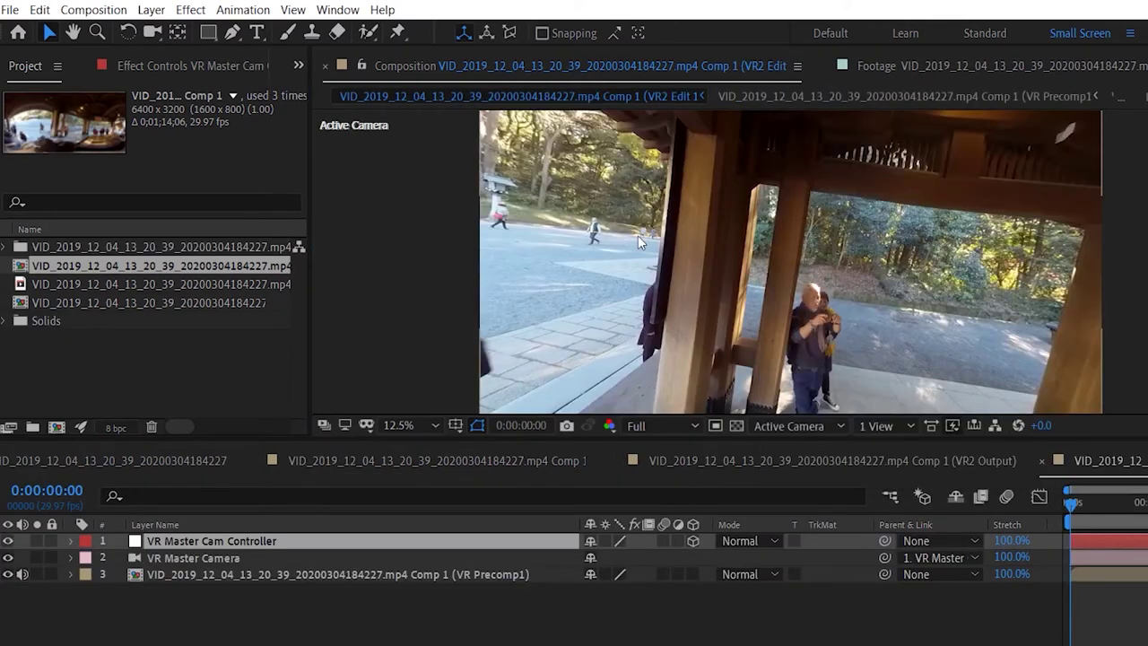
Set the VR2 Edit 1 preview to Quarter resolution and orbit the camera view to the shrine's water basin.
key("c")
left_click(663, 426)
left_click(659, 536)
left_click_drag(725, 252, 703, 262)
left_click(224, 541)
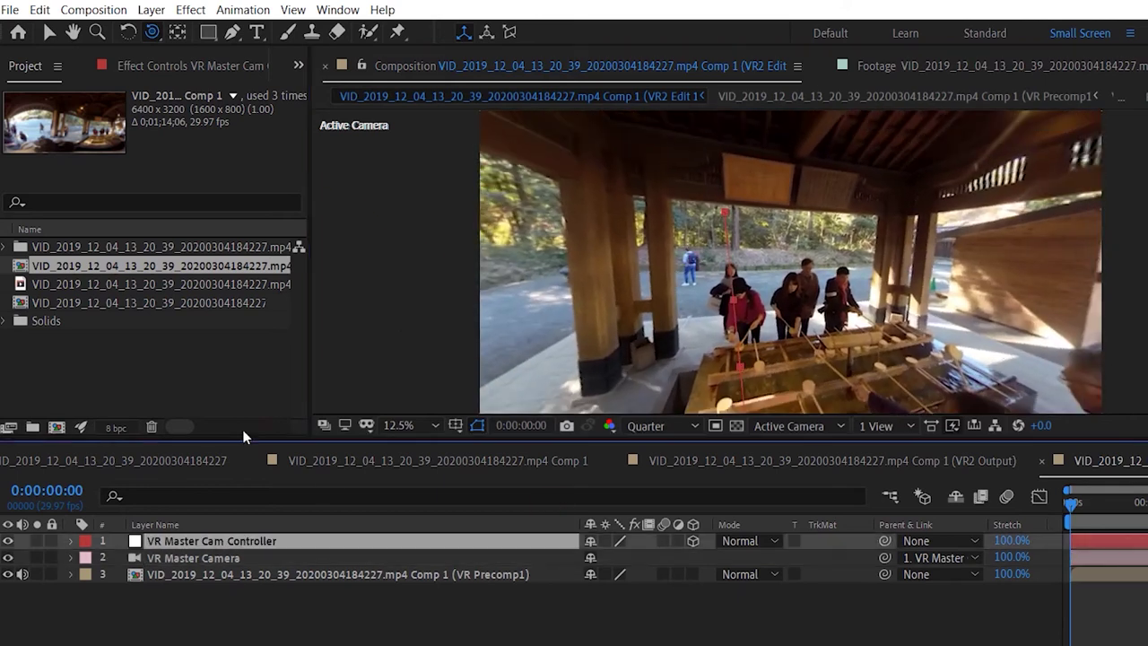
left_click(49, 32)
Open the properties of Edit 1 (3D) and apply the AE 3D Camera Tracker.
left_click(424, 193)
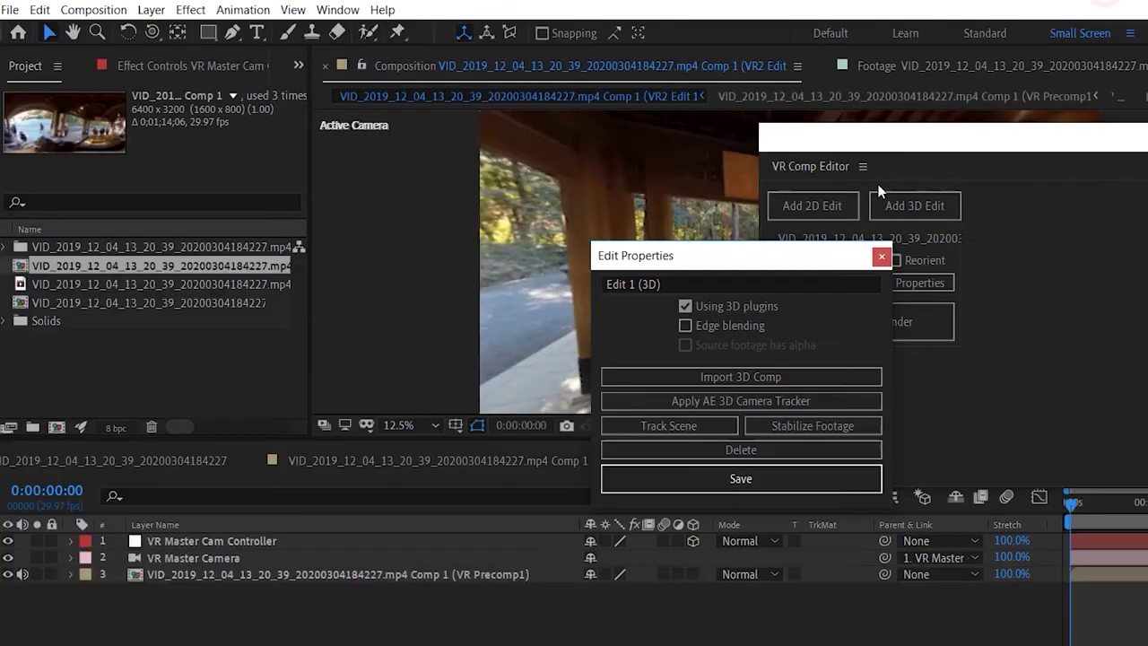
left_click(741, 400)
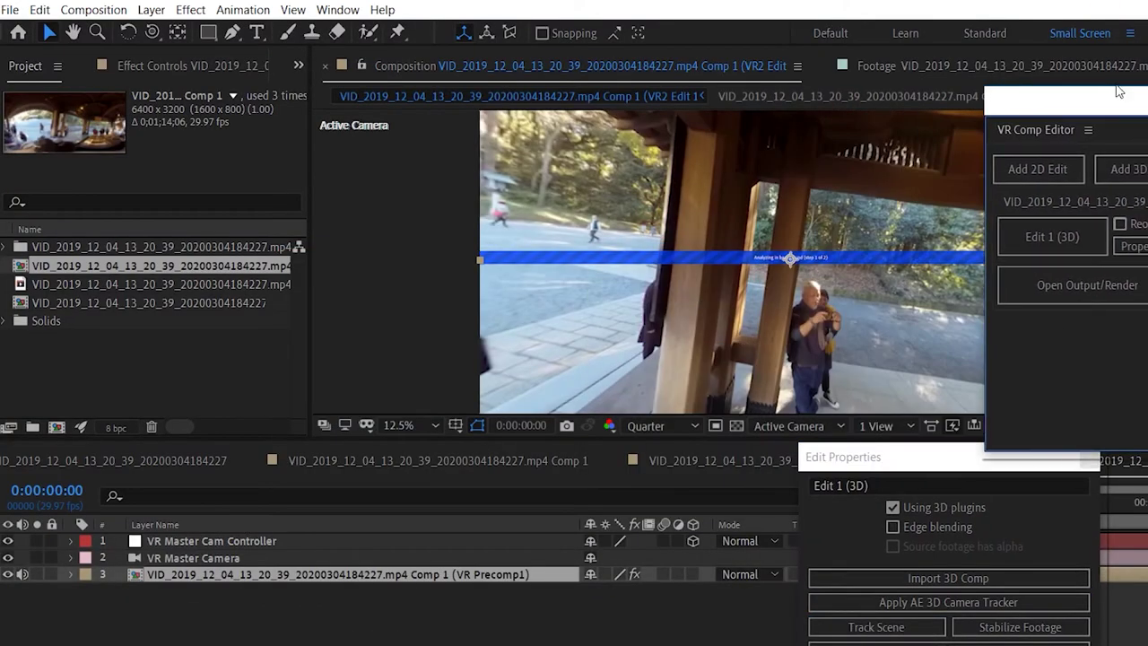
left_click_drag(1003, 93, 1147, 94)
left_click_drag(895, 450, 240, 245)
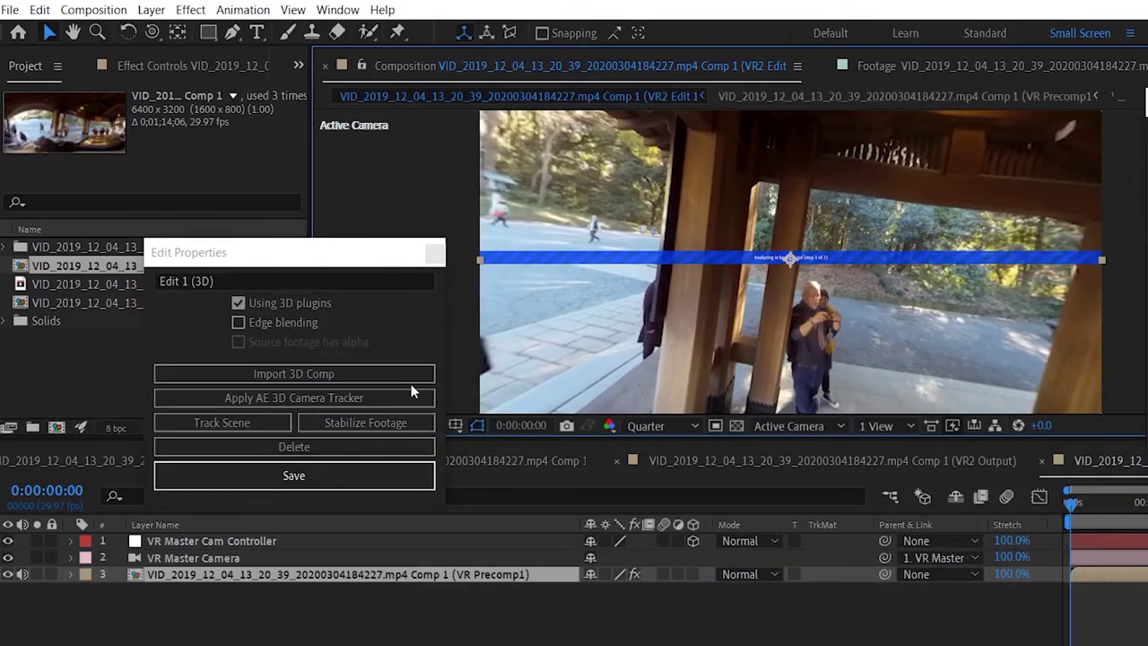
Try to stabilize the footage during the tracking analysis and apply the AE 3D Camera Tracker to Edit 1 again.
left_click(368, 423)
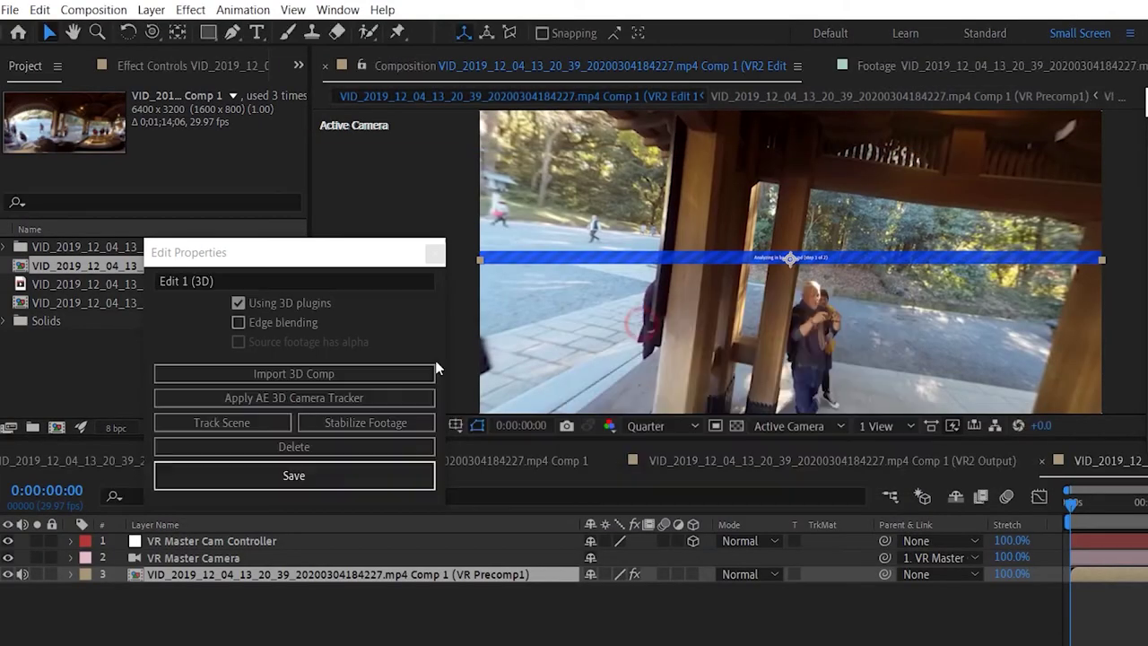
left_click(321, 397)
left_click(268, 168)
left_click_drag(315, 252, 642, 392)
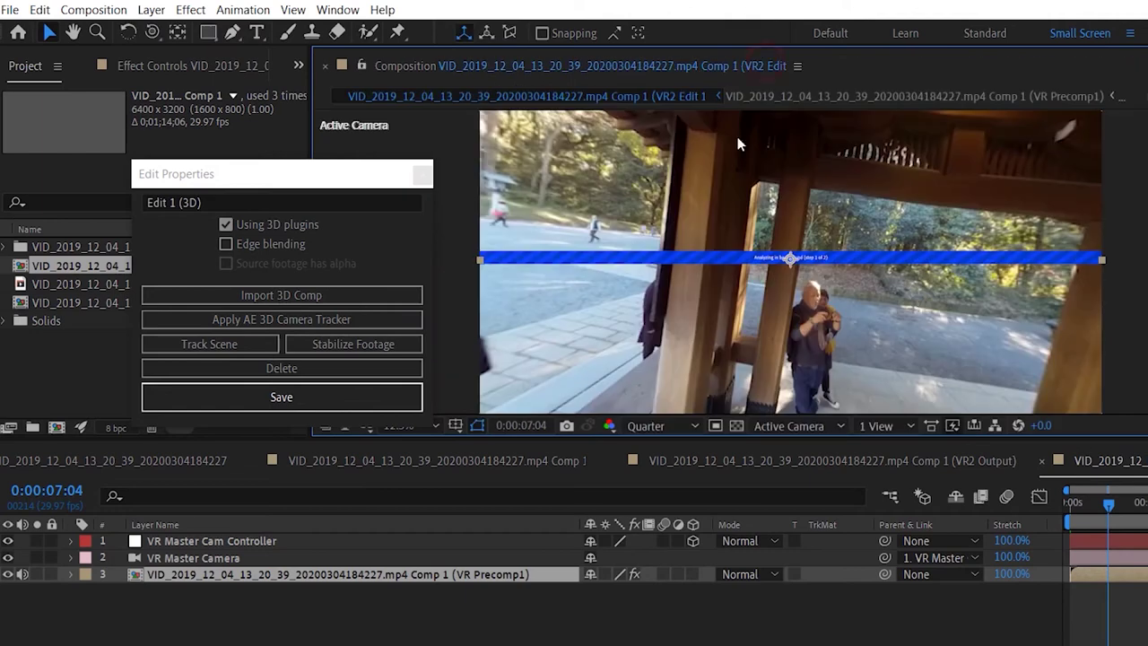
left_click_drag(318, 177, 277, 454)
left_click(1028, 402)
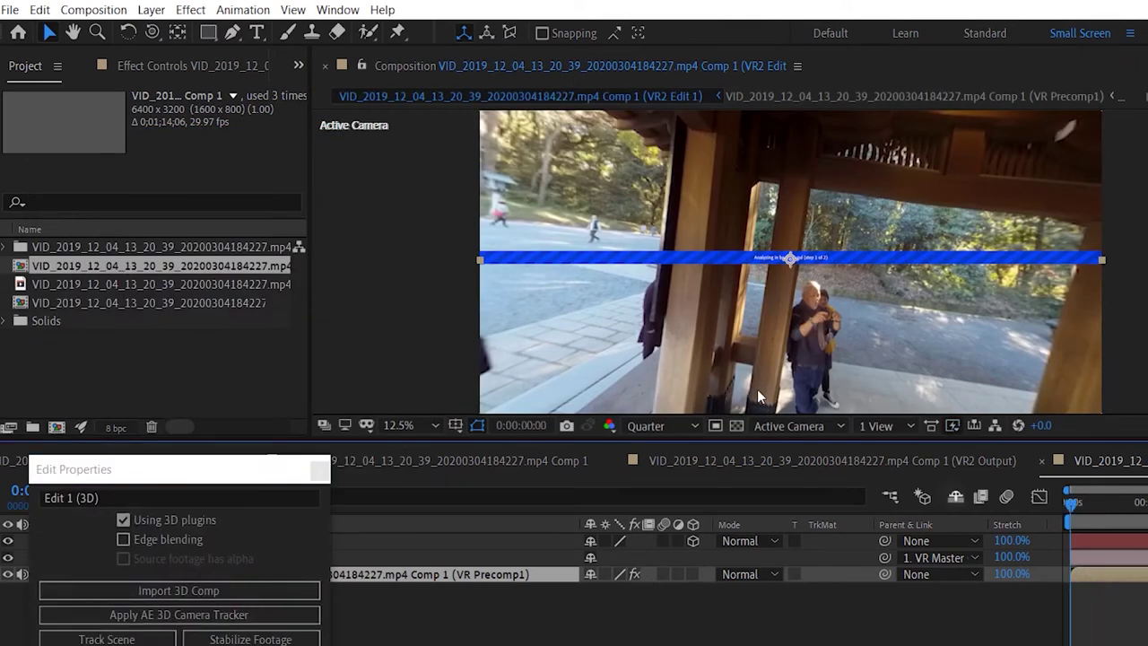
Examine the VR Master Cam Controller, the VR Master Camera and the precomp layer's camera tracker effects.
scroll(667, 209, "up", 3)
scroll(666, 209, "down", 3)
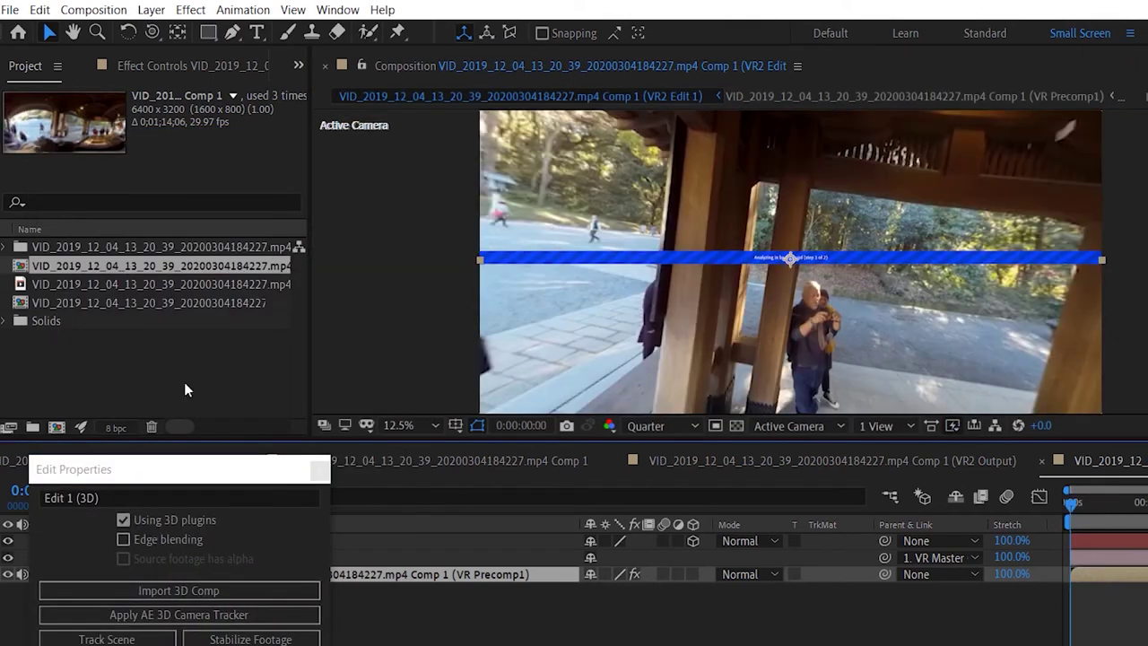
left_click_drag(185, 469, 446, 571)
left_click(212, 541)
left_click(194, 558)
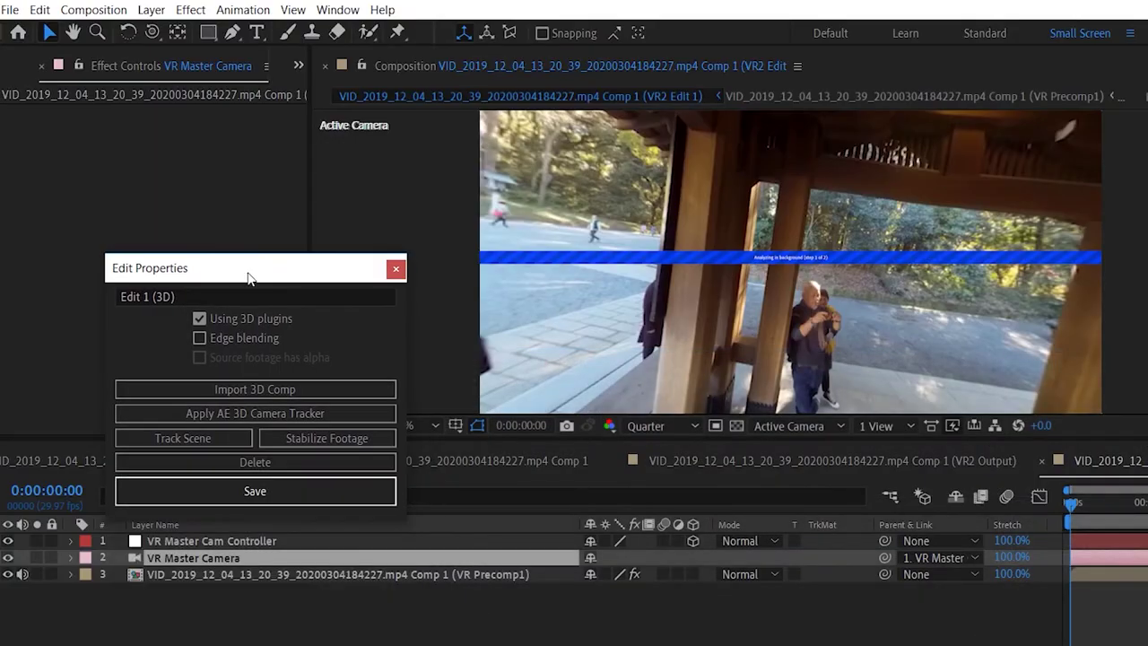
left_click(10, 9)
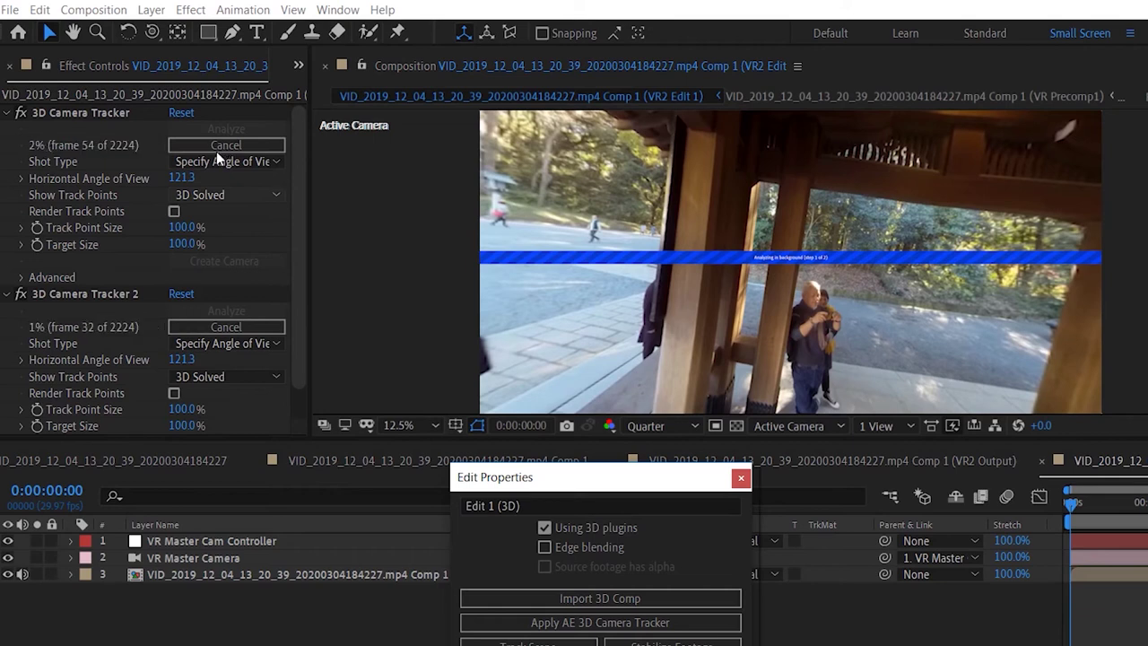
Try to stabilize the footage again from the Edit 1 (3D) properties and save the edit's properties.
mouse_move(1121, 404)
left_mouse_down()
mouse_move(992, 392)
mouse_move(972, 402)
left_mouse_up()
left_click(958, 444)
left_click(959, 456)
left_click(974, 455)
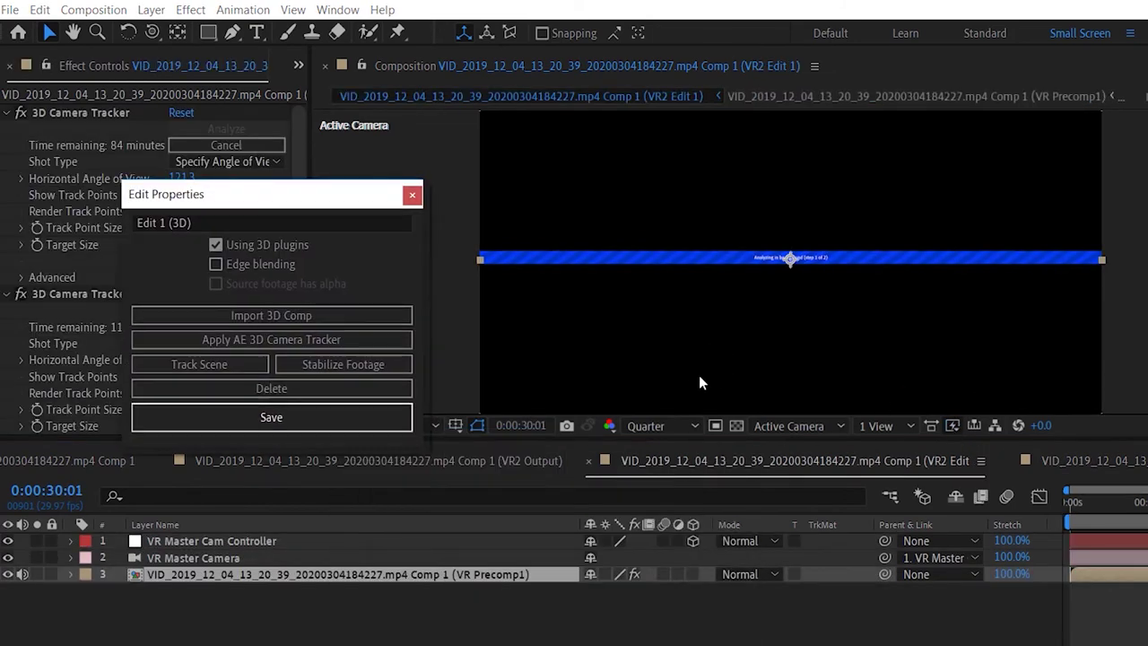
left_click(396, 366)
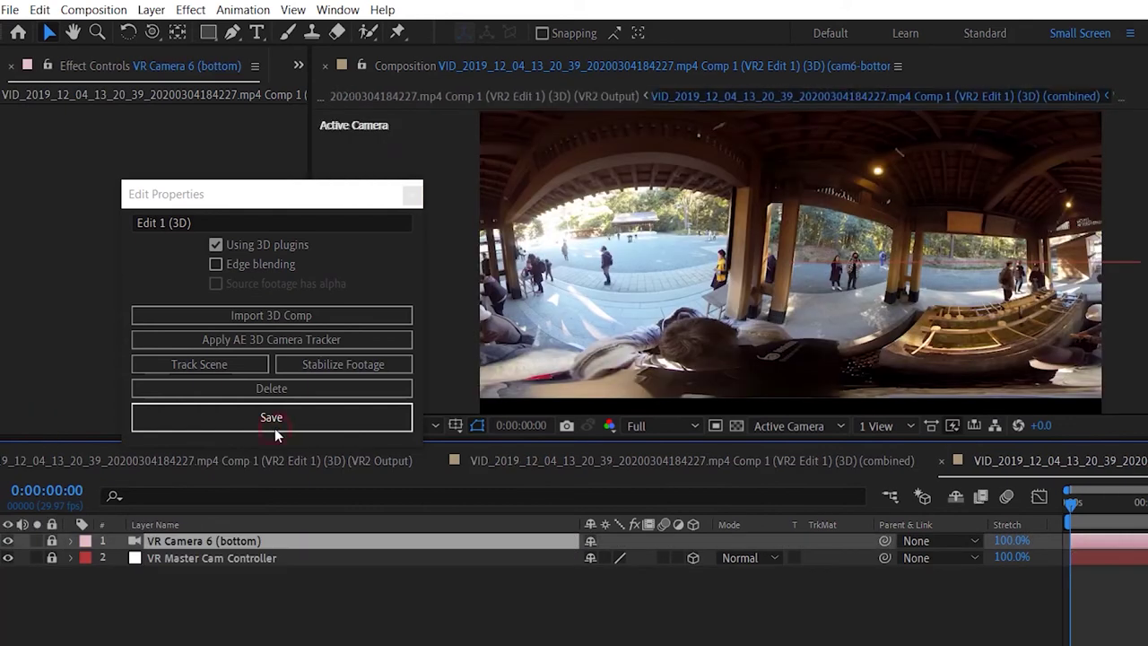
left_click(276, 421)
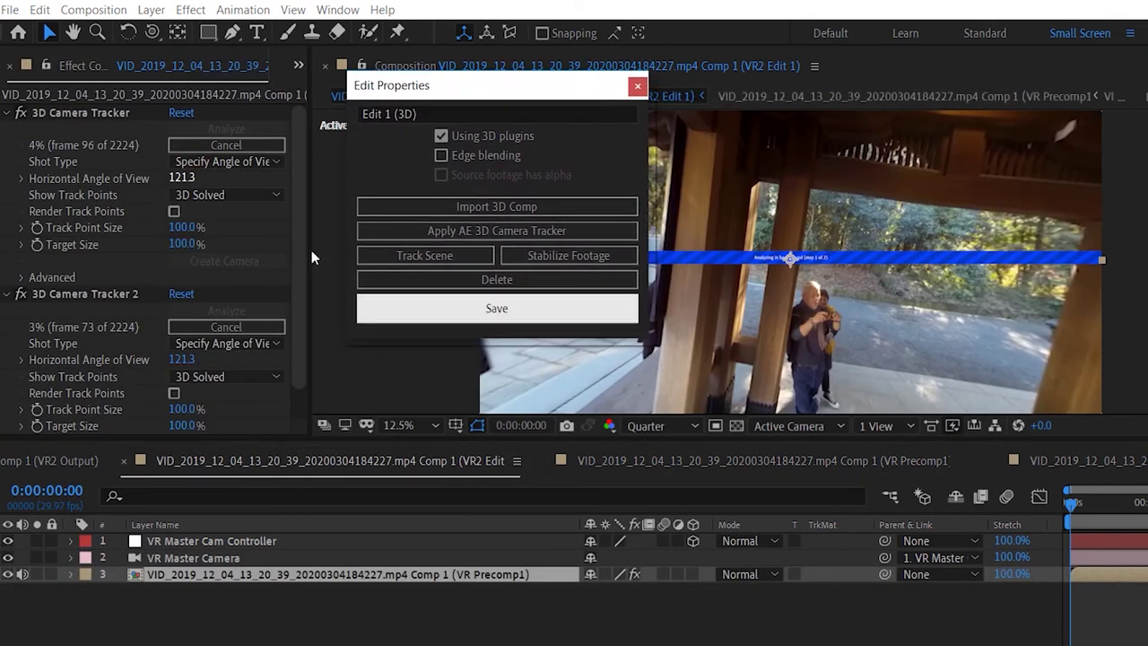
Delete the duplicate 3D Camera Tracker 2 effect and expand the remaining tracker's Advanced settings.
left_click(84, 231)
scroll(99, 223, "down", 2)
scroll(100, 224, "up", 2)
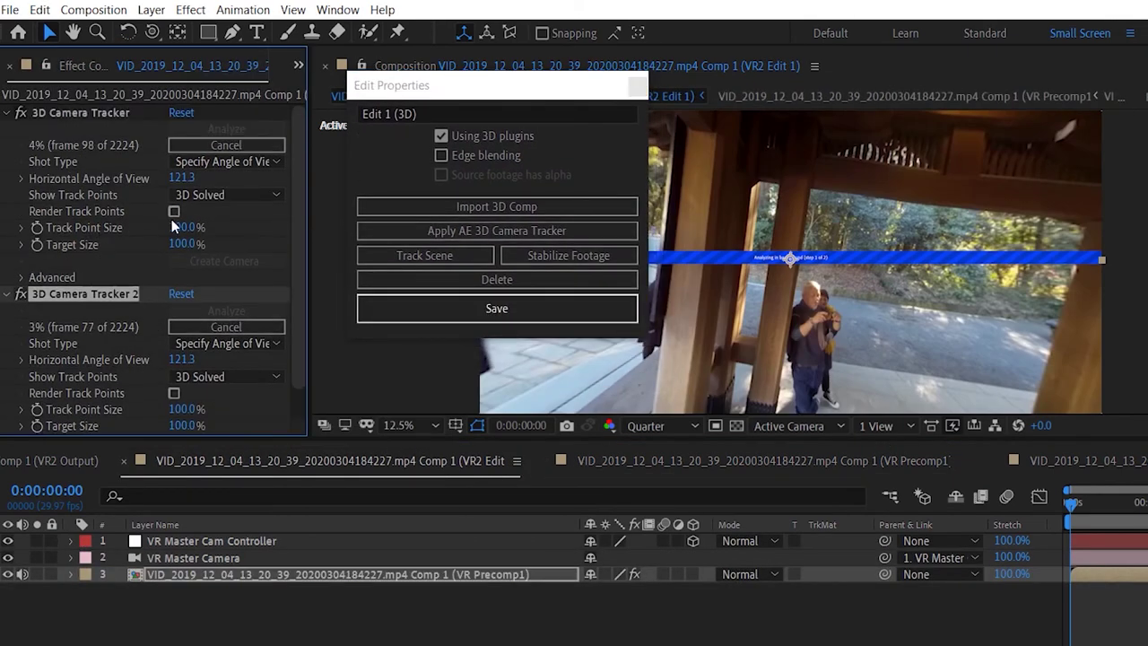
key("Delete")
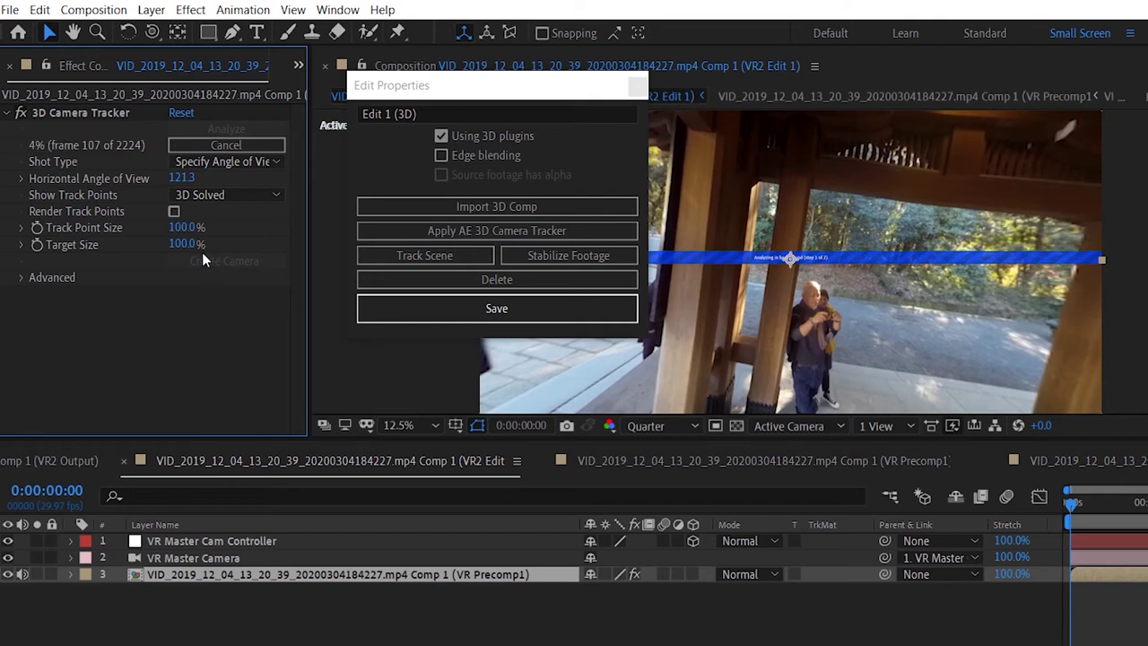
left_click(21, 277)
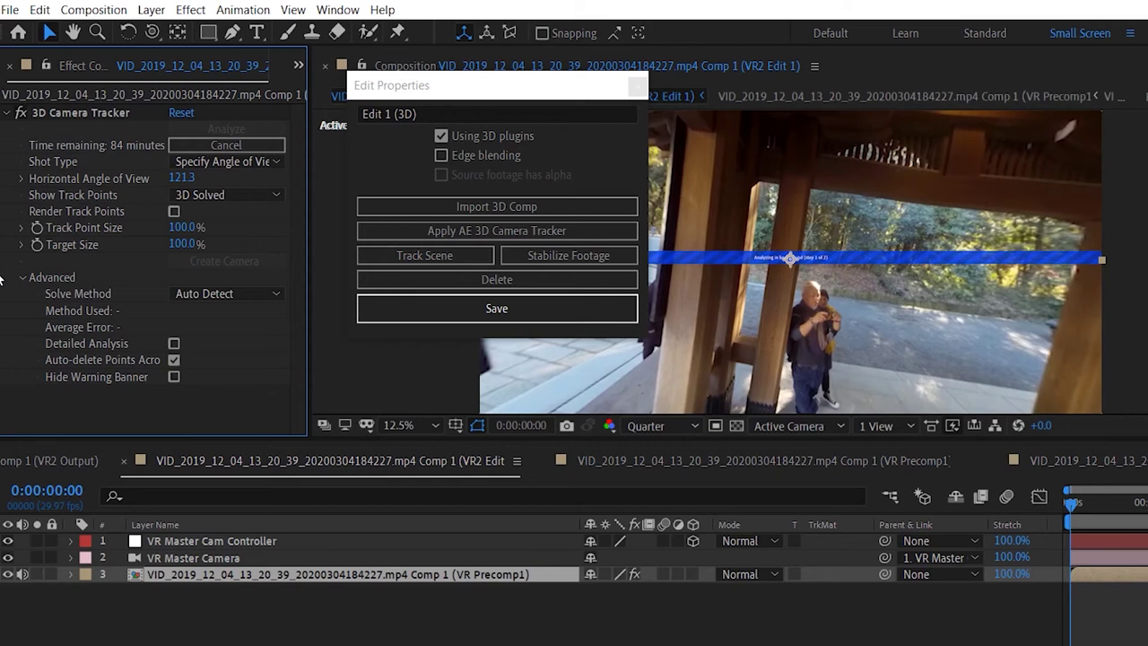
Close the nested compositions, keep VR2 Output and VR2 Edit 1 open, and save the Edit 1 (3D) properties.
left_click(574, 461)
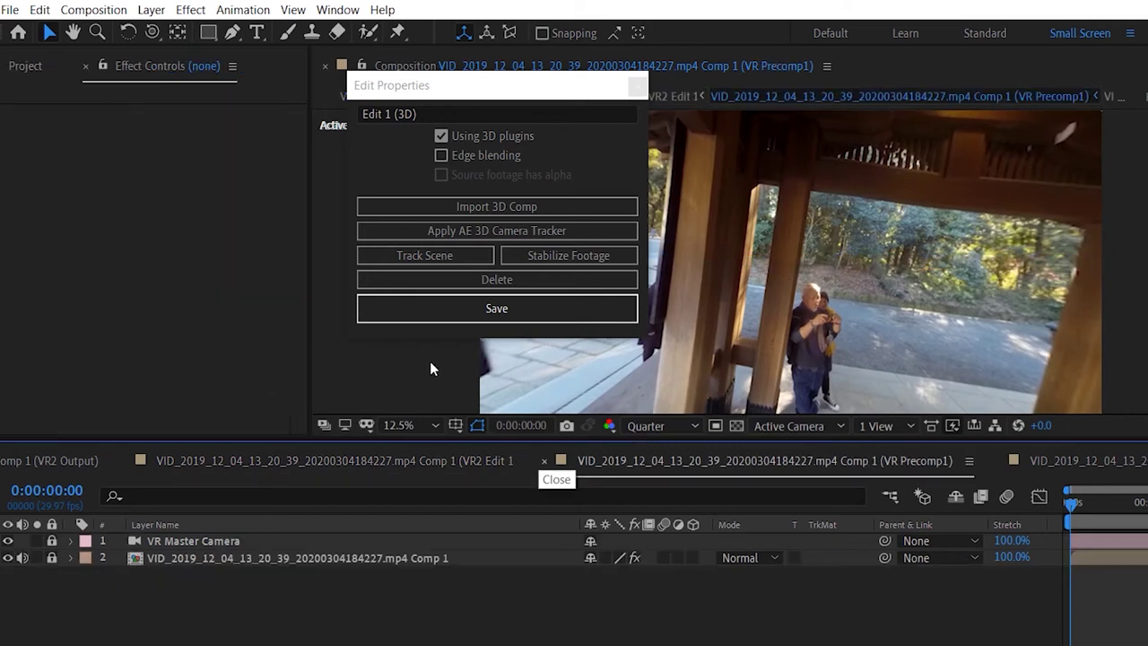
left_click(50, 460)
left_click(646, 461)
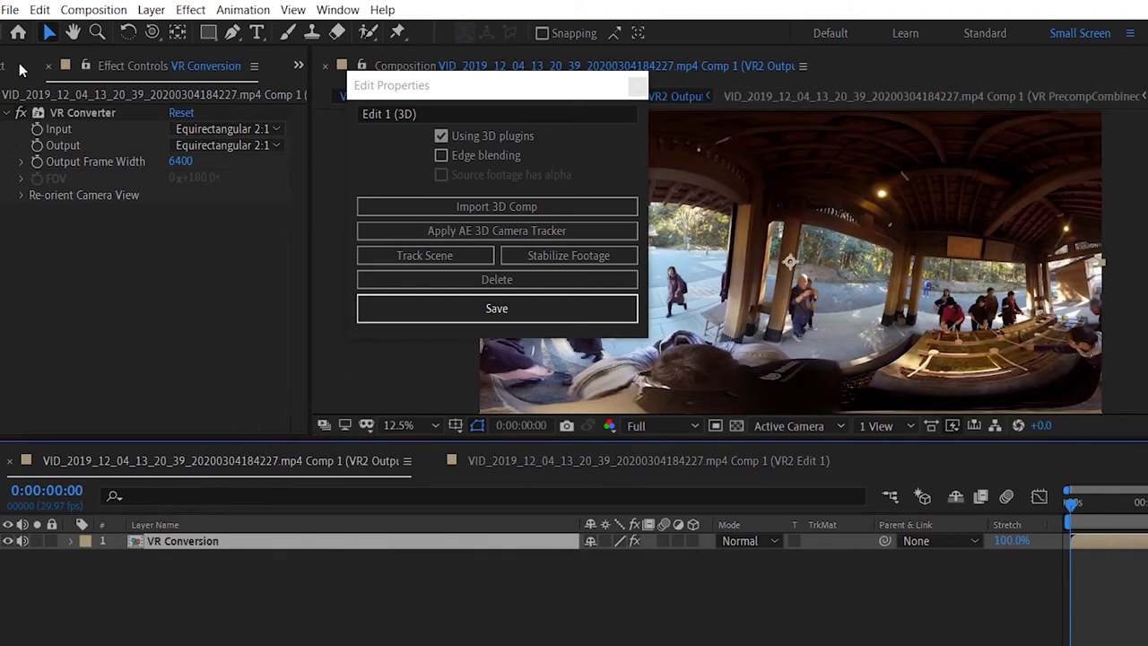
left_click(20, 66)
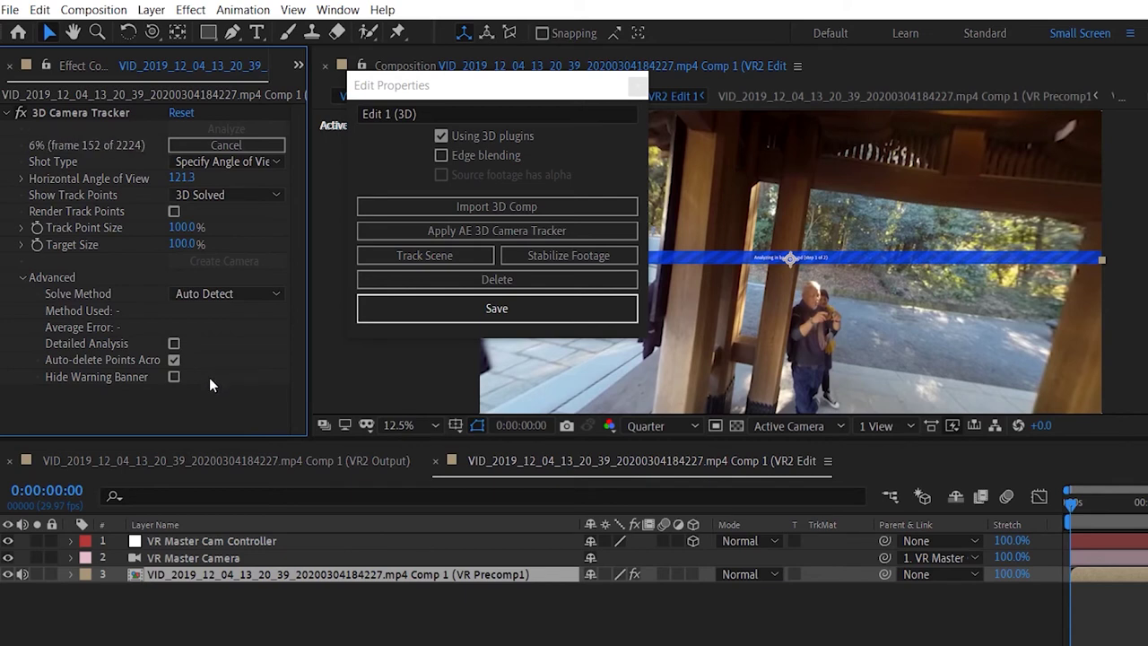
left_click(497, 309)
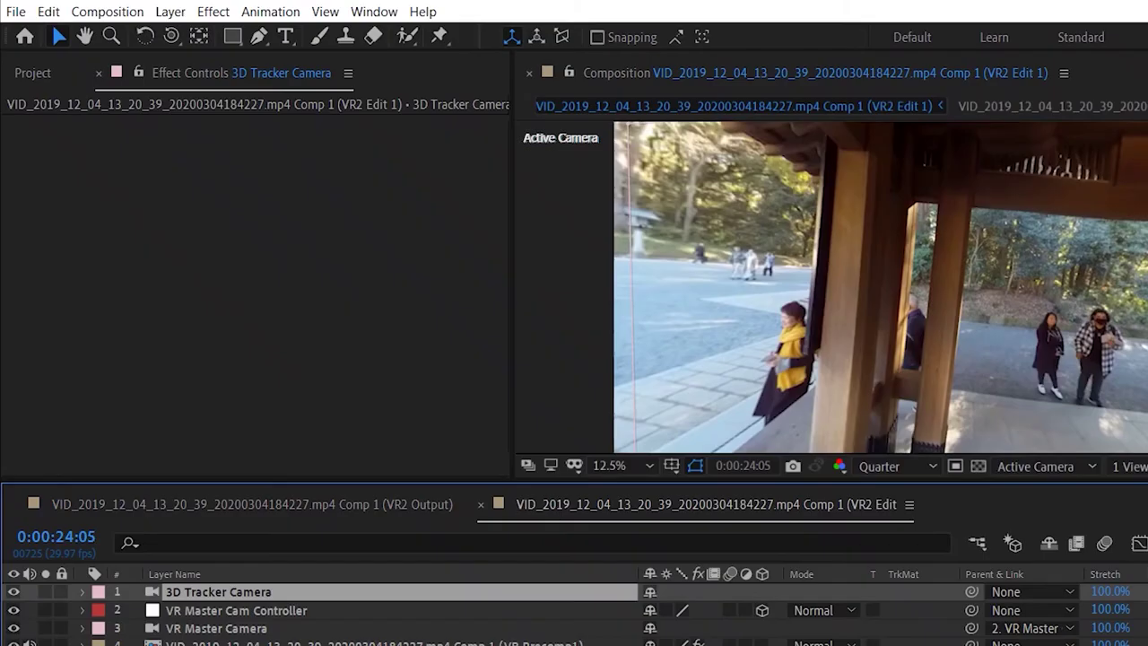
Stabilize the Edit 1 (3D) footage using the tracked camera and return to the start of the VR2 Edit 1 composition.
left_click(374, 11)
left_click(410, 583)
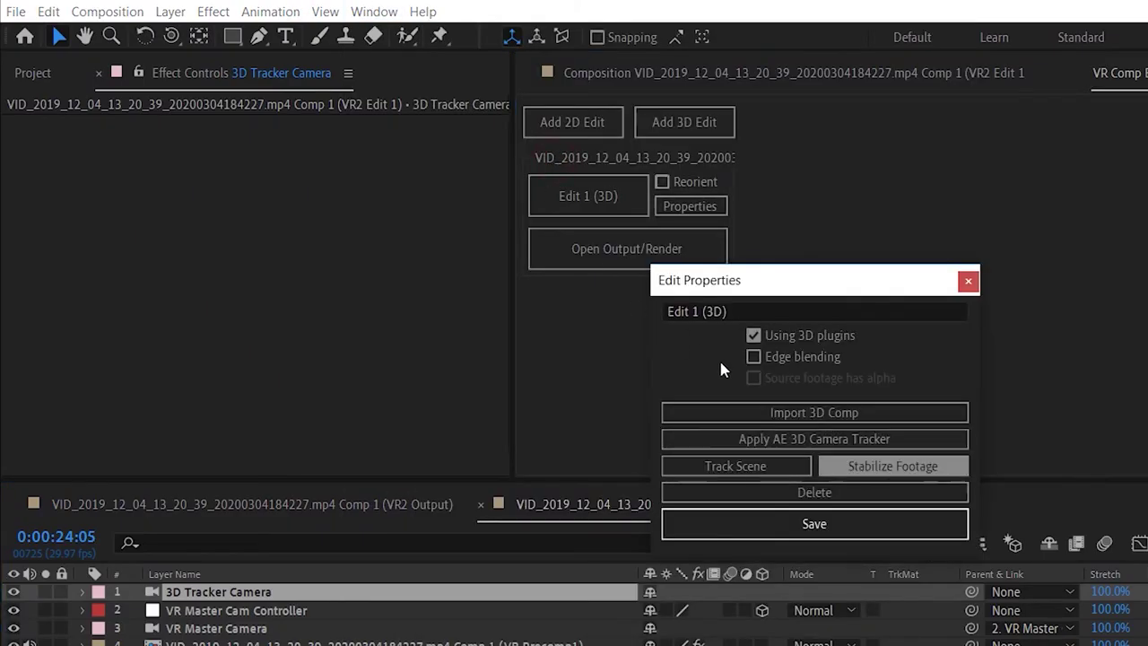
left_click(723, 367)
left_click(743, 72)
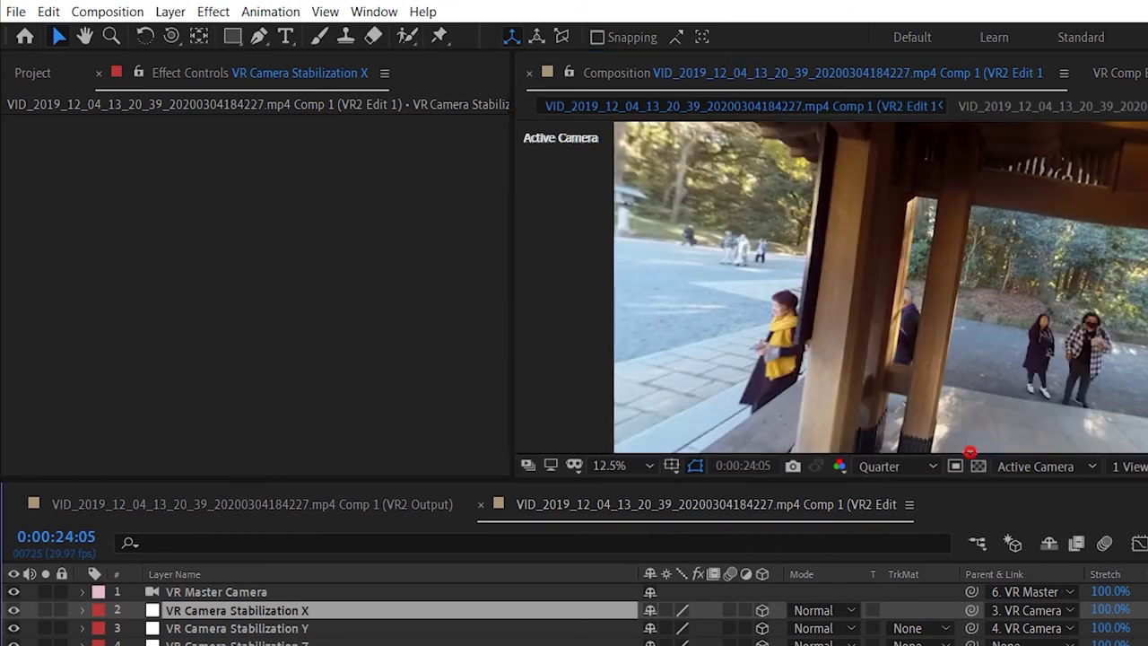
key("Home")
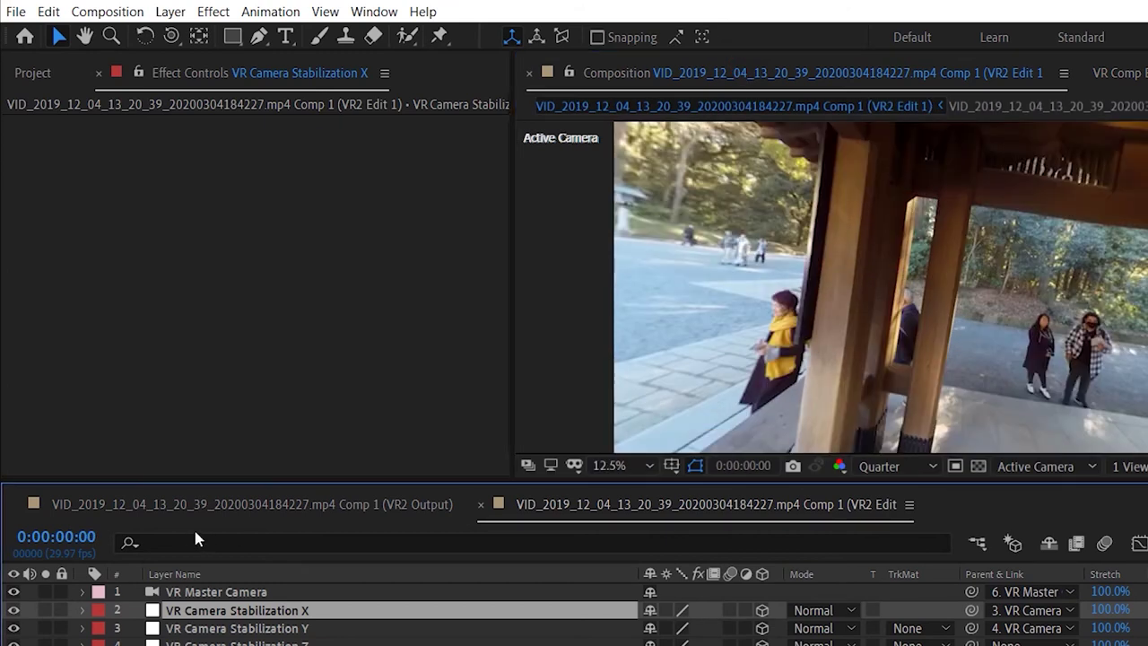
Select the precomp layer's 3D Camera Tracker effect to inspect its track points and solve method options.
left_click(195, 645)
left_click(159, 69)
left_click(162, 592)
left_click(165, 645)
left_click(340, 213)
left_click(579, 223)
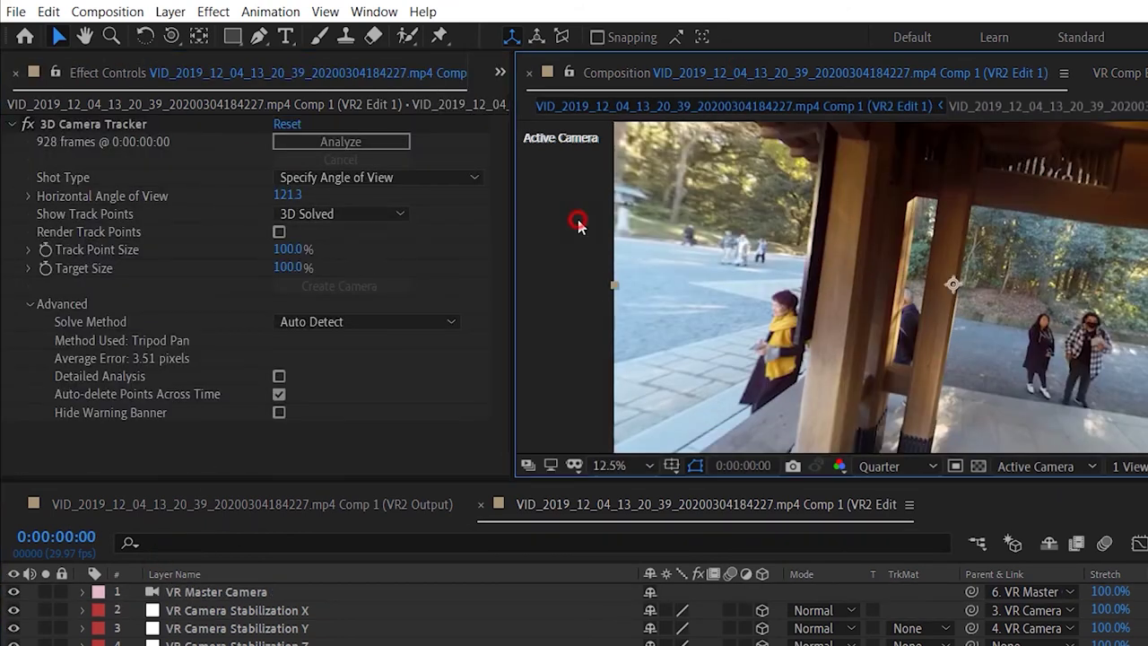
left_click(244, 222)
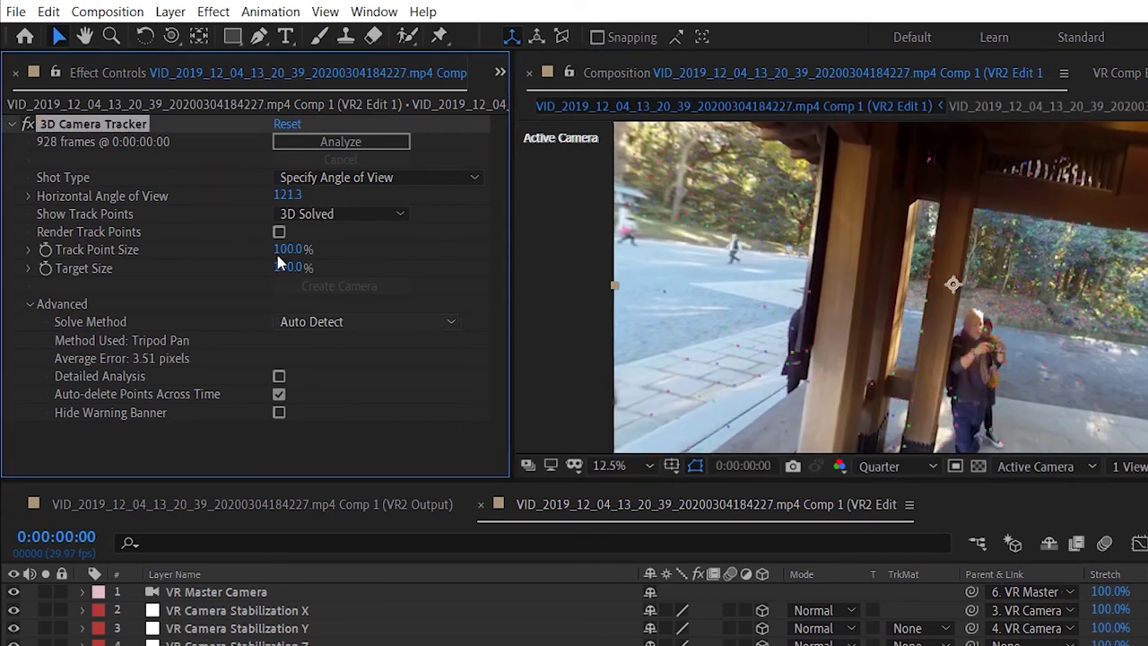
left_click(351, 321)
left_click(582, 301)
left_click(860, 492)
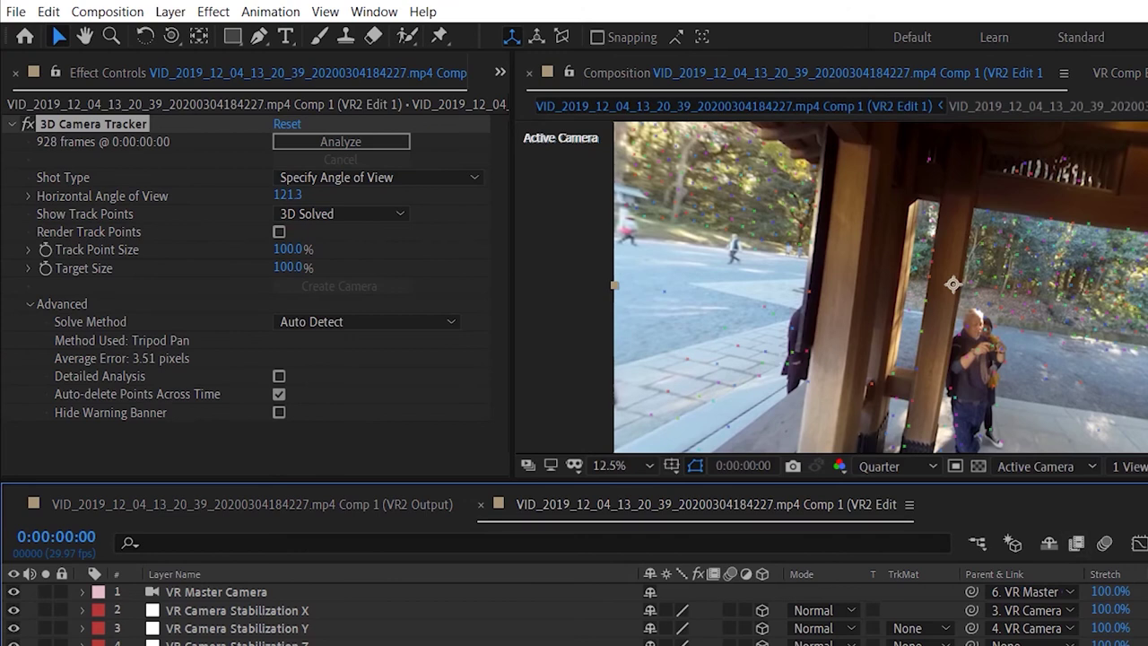
Preview the start of VR2 Edit 1 and check the track points at about 7 seconds.
key("space")
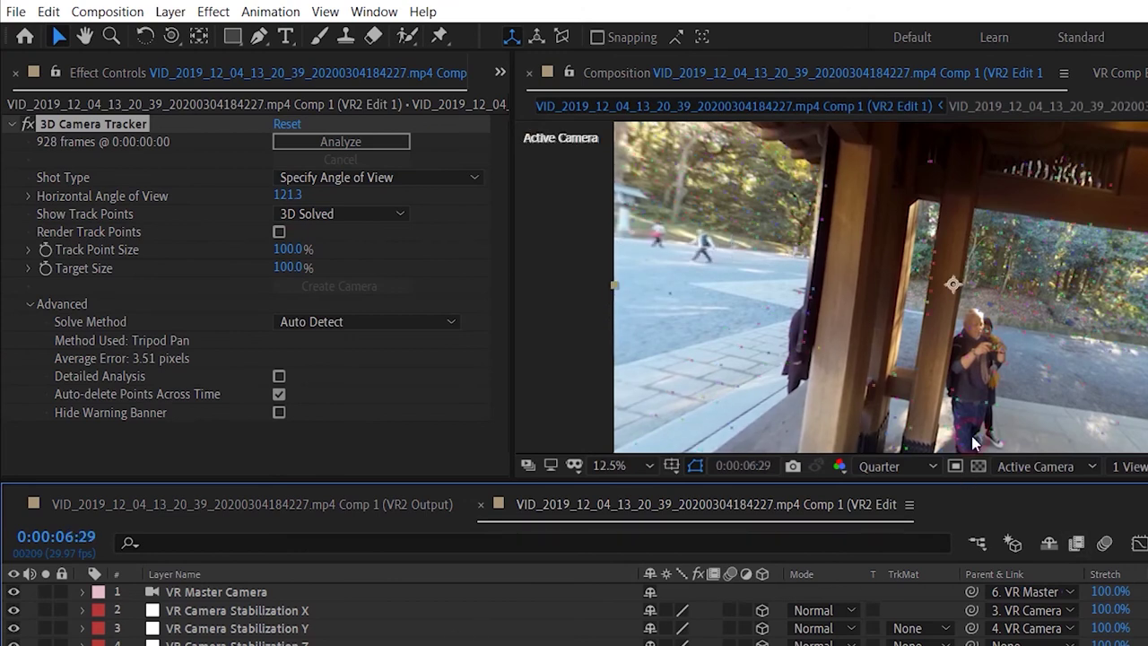
left_click_drag(1048, 446, 1026, 425)
scroll(787, 293, "down", 1)
scroll(785, 296, "up", 1)
left_click(455, 400)
Open the VR2 Output composition and set its preview to Quarter resolution, checking the frame at about 10 seconds.
left_click(252, 504)
left_click(1144, 574)
scroll(668, 231, "down", 2)
left_click(898, 466)
left_click(888, 570)
scroll(783, 300, "up", 2)
Save the project and send the VR2 Output composition to the Adobe Media Encoder queue.
left_click(16, 12)
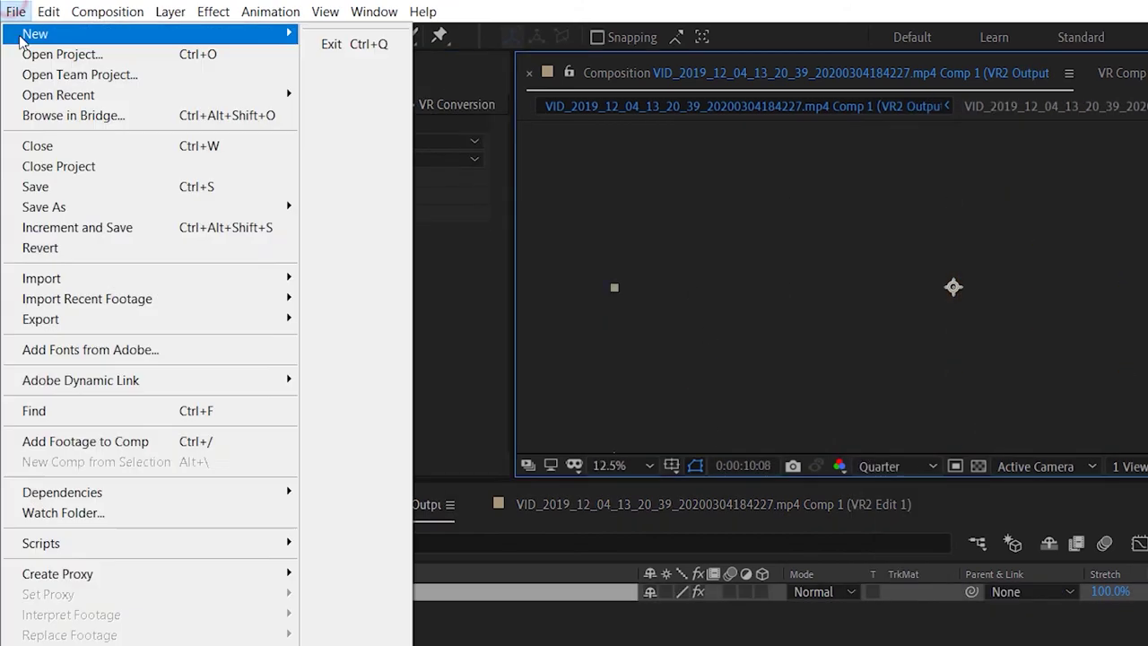
left_click(71, 187)
left_click(16, 12)
left_click(500, 413)
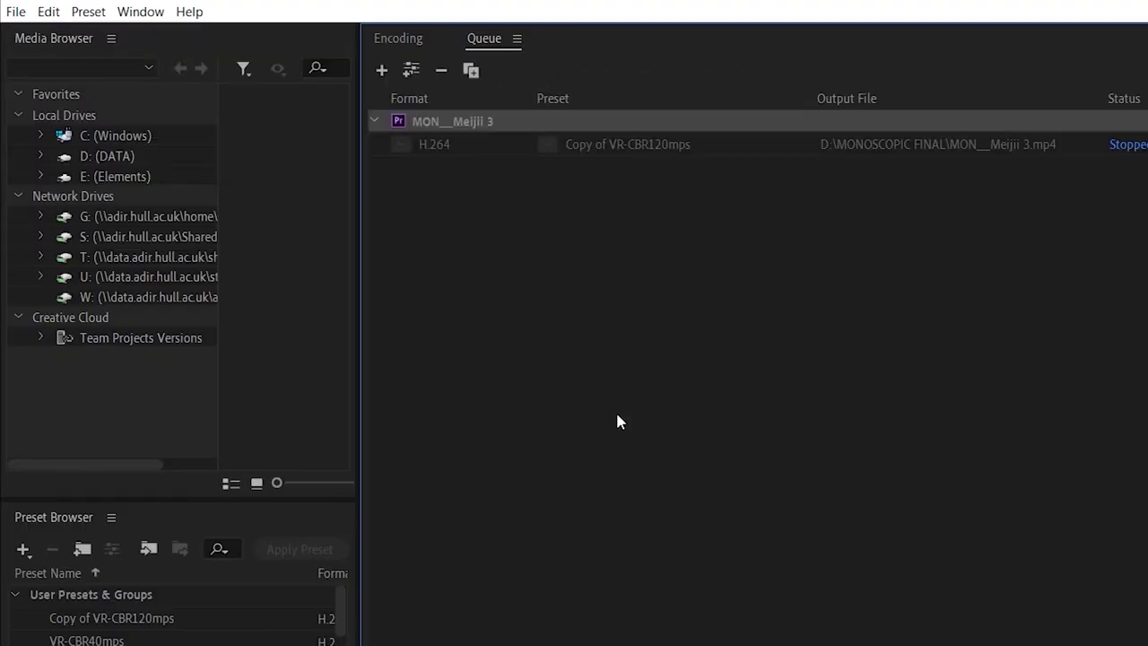
Remove the stopped MON__Meijii 3 job from the Media Encoder queue.
left_click(359, 96)
key("Delete")
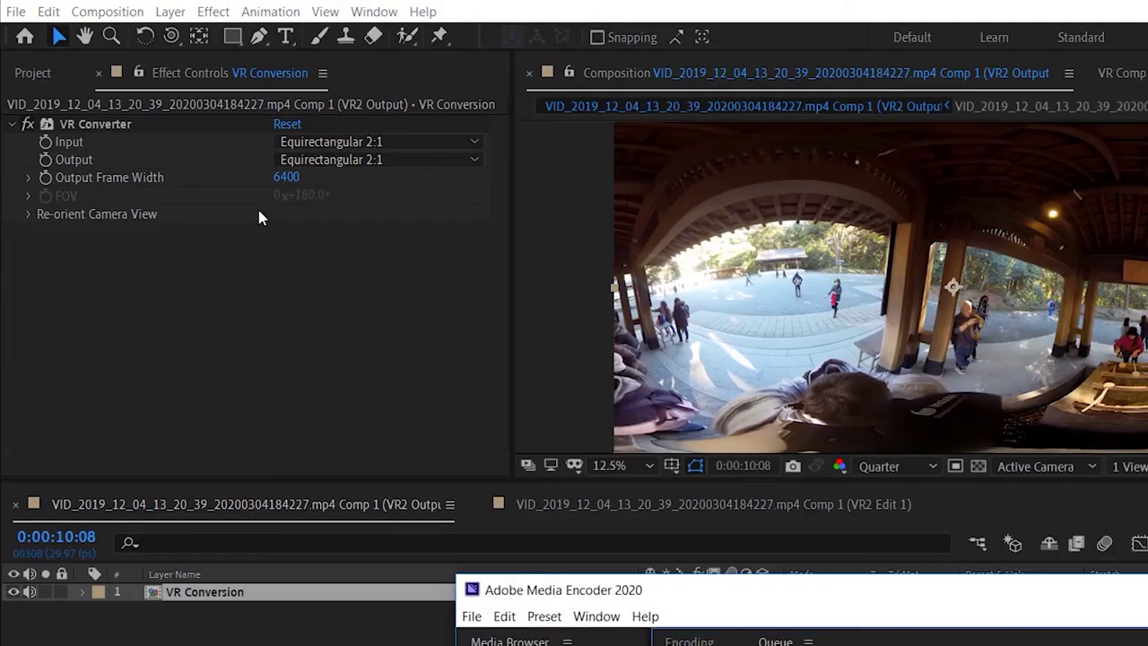
Switch to After Effects, send the VR2 Output composition to the Media Encoder queue, and give it the Copy of VR-CBR120mps preset.
left_click(36, 58)
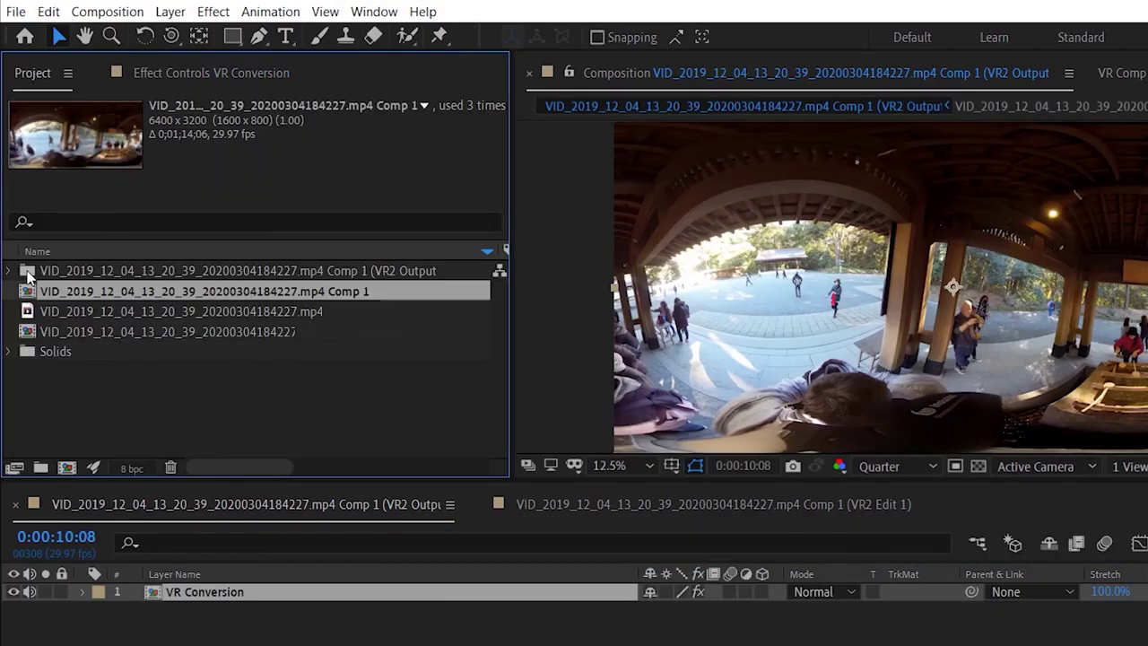
left_click(10, 270)
left_click(104, 289)
left_click(26, 331)
left_click(27, 331)
key("ctrl+alt+m")
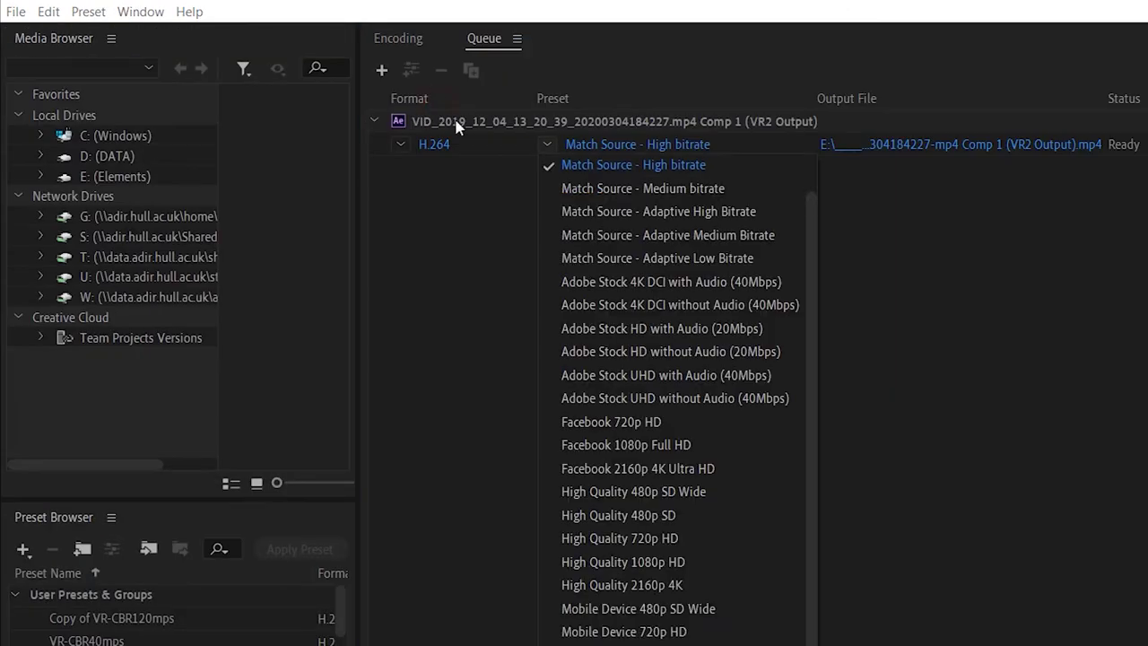
left_click(646, 166)
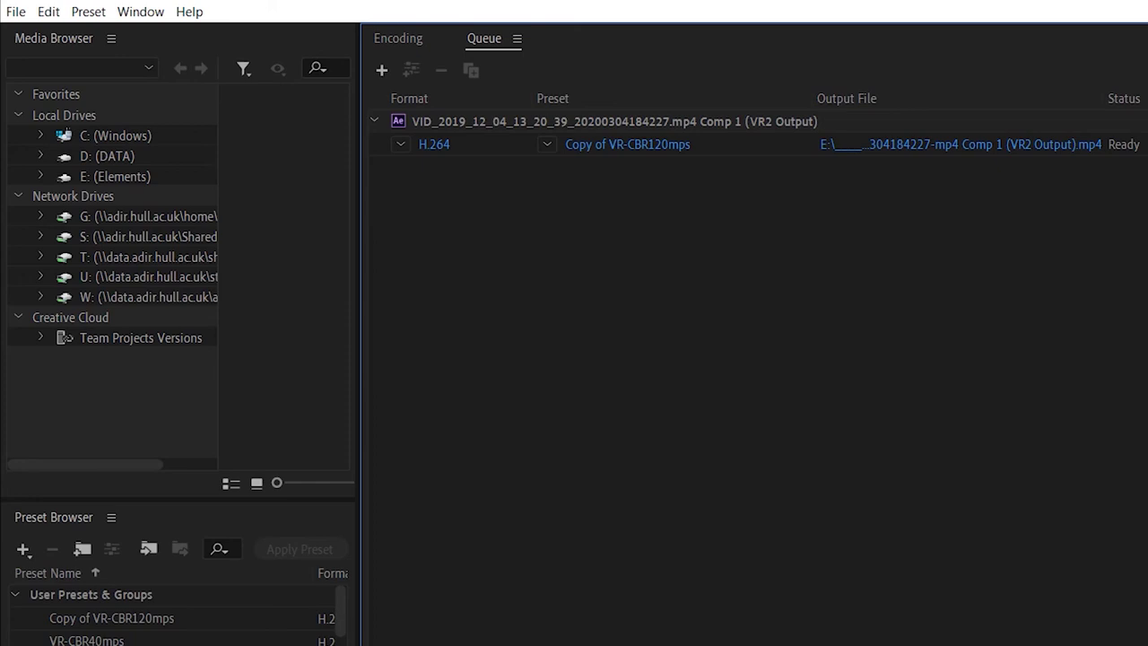
key("Return")
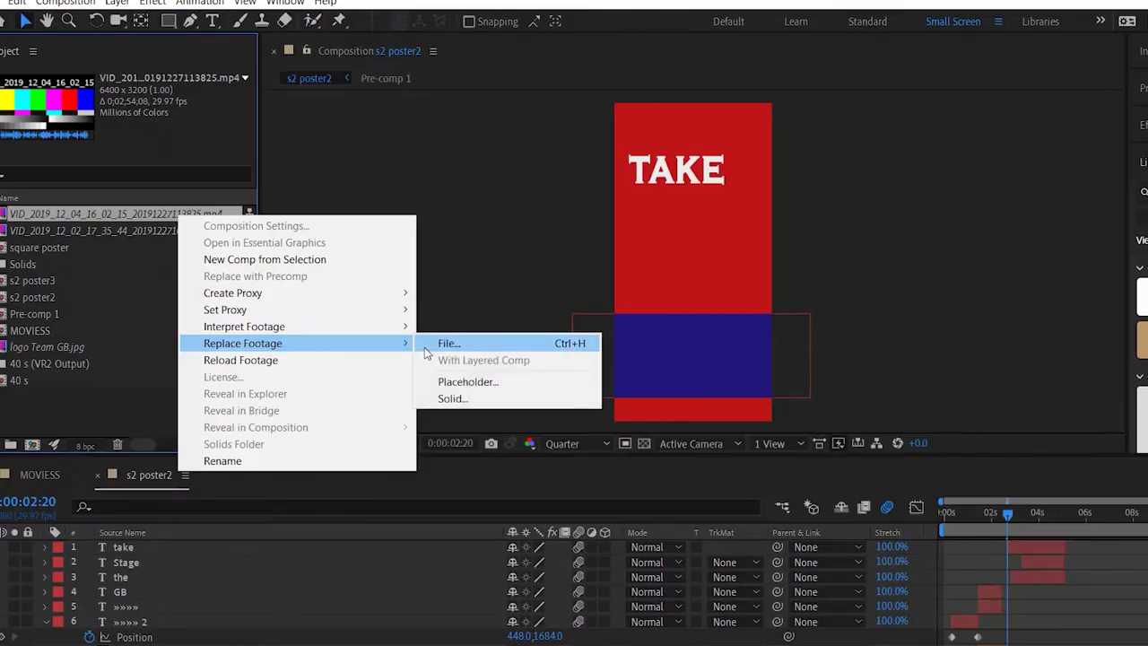
Replace the missing VID_2019_12_04_16_02_15 footage with 40 s (VR2 Output)_1_injected from the DATA (D:) drive.
left_click(424, 347)
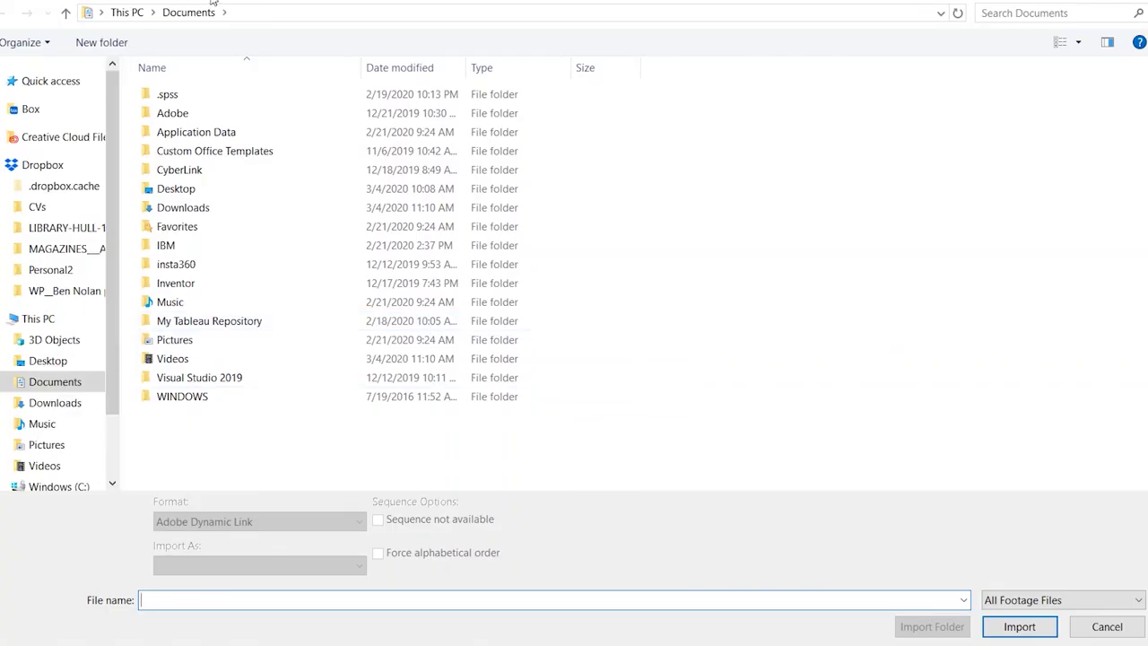
scroll(61, 259, "down", 2)
left_click(51, 417)
left_click(315, 310)
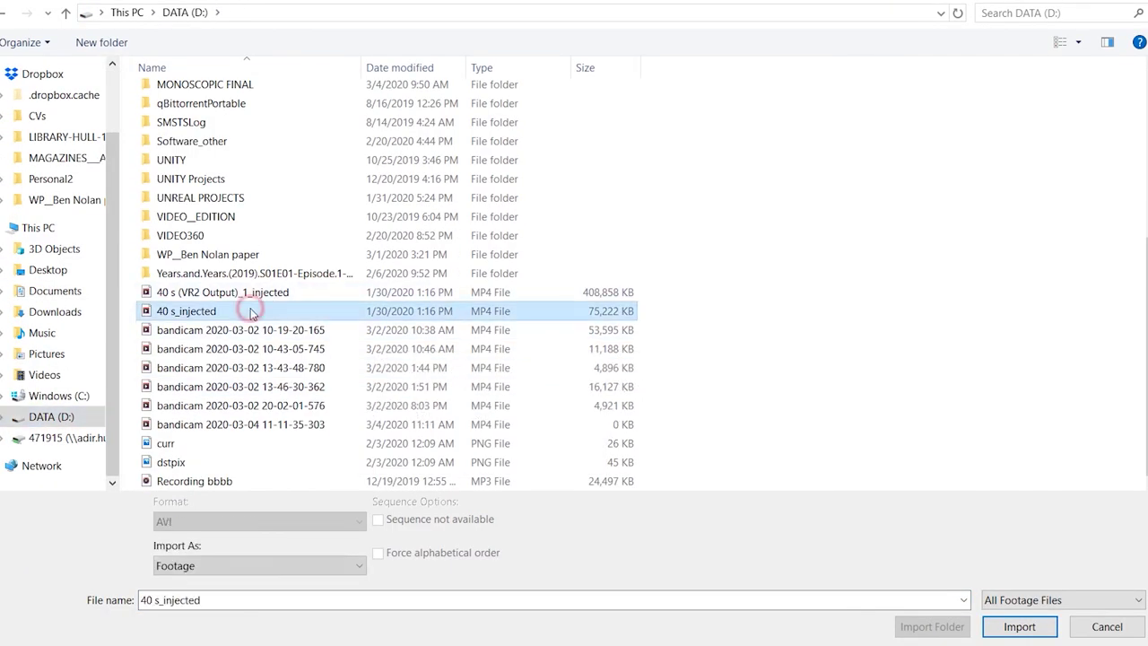
left_click(251, 296)
double_click(251, 301)
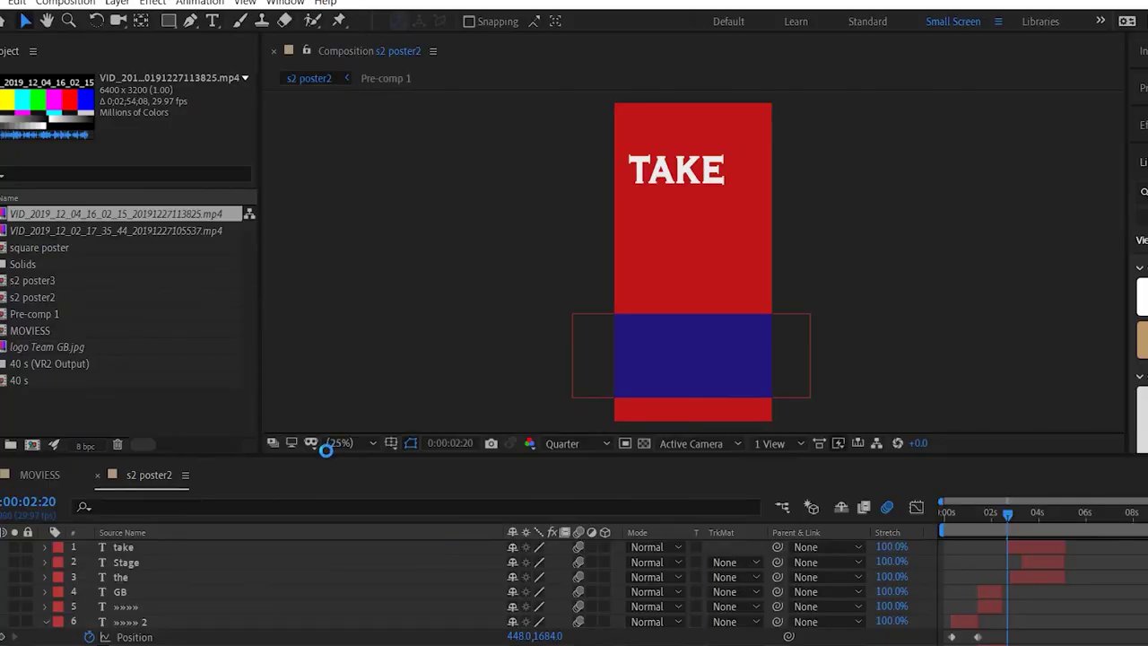
Replace the missing VID_2019_12_02_17_35_44 footage used in the 40 s composition with 40 s (VR2 Output)_1_injected.
left_click(146, 480)
left_click(40, 475)
double_click(291, 549)
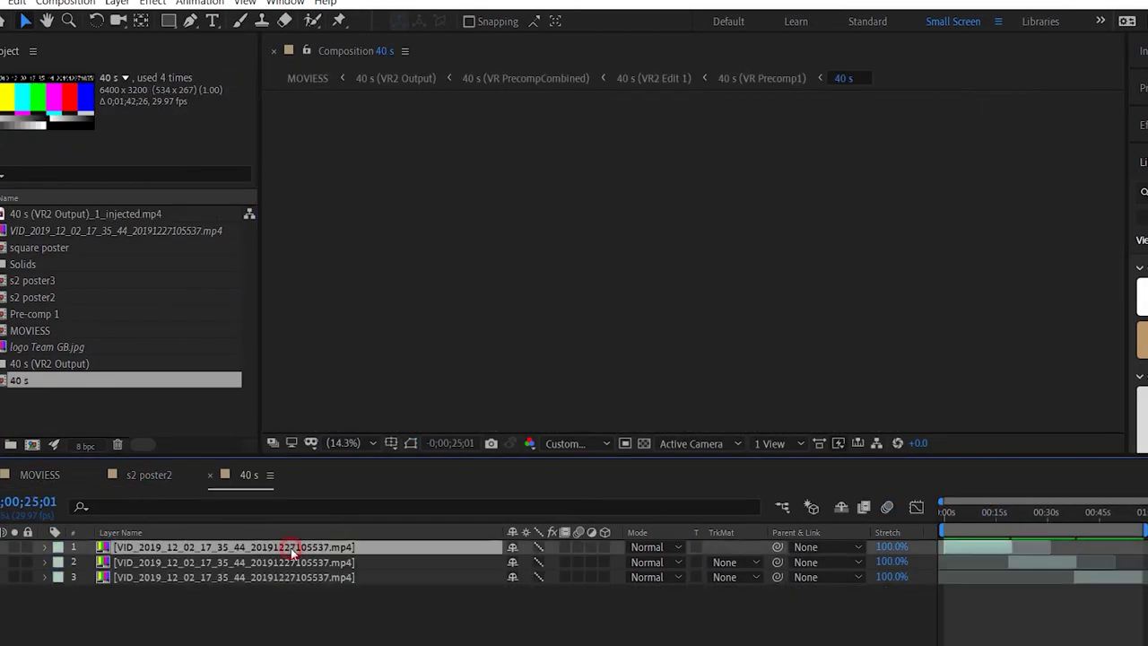
right_click(145, 215)
mouse_move(270, 359)
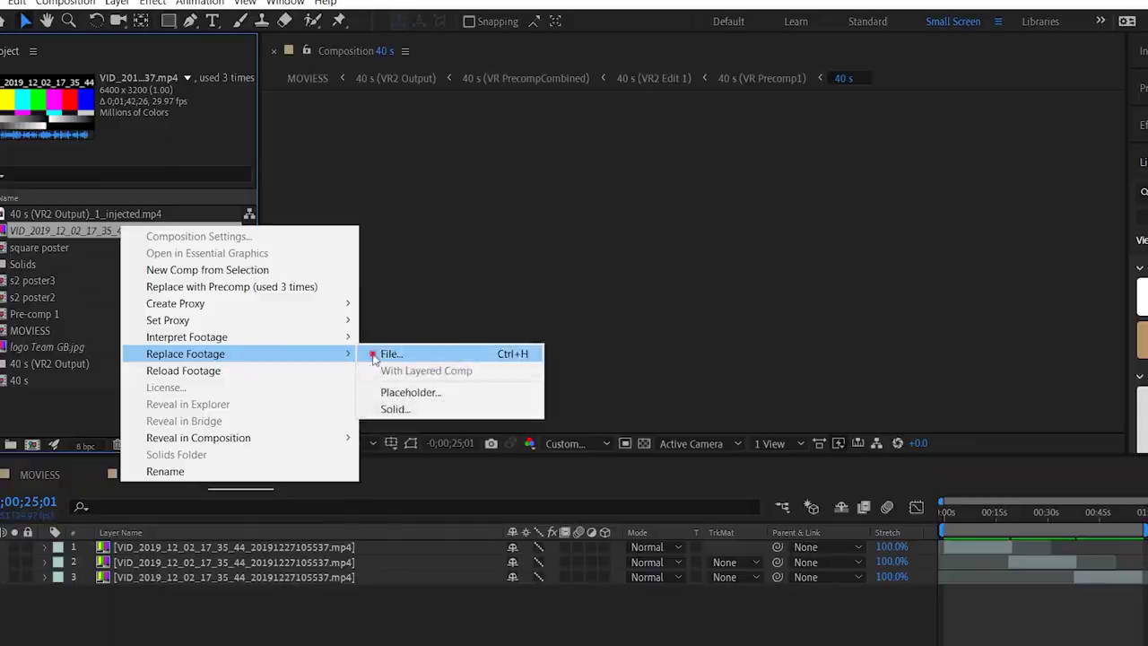
left_click(382, 359)
double_click(297, 293)
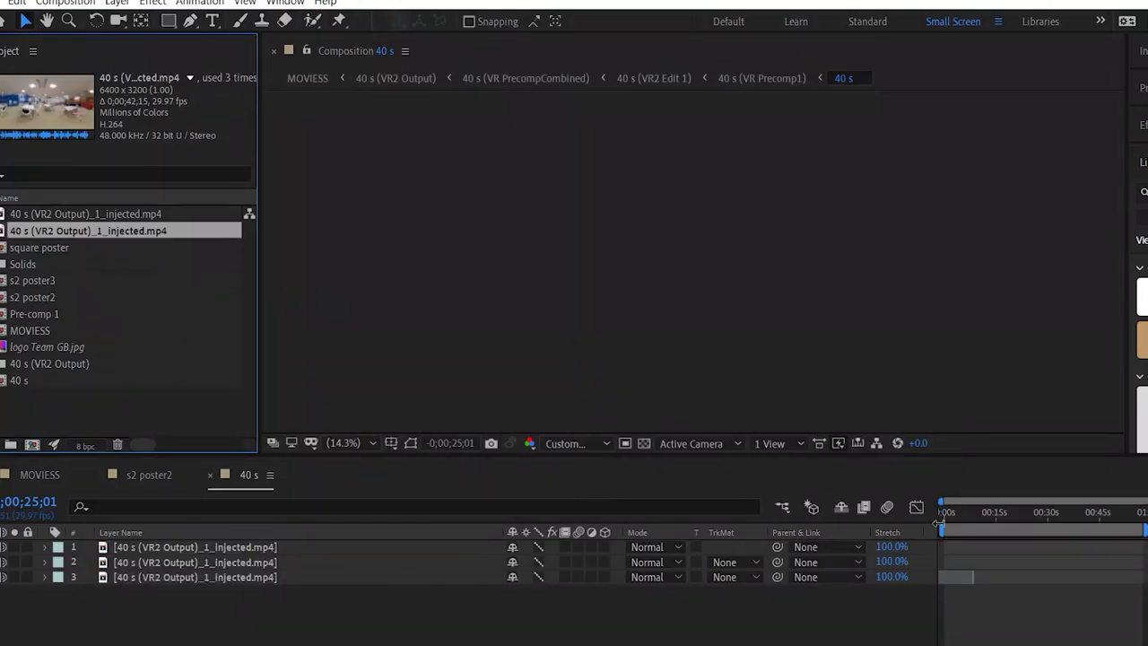
Close the 40 s composition and check the MOVIESS composition's frames at several points in time.
left_click(216, 477)
left_click_drag(976, 517, 1082, 515)
left_click(49, 474)
left_click(958, 516)
scroll(1014, 574, "up", 1)
left_click(1080, 516)
scroll(452, 367, "down", 1)
left_click(452, 368)
left_click(948, 516)
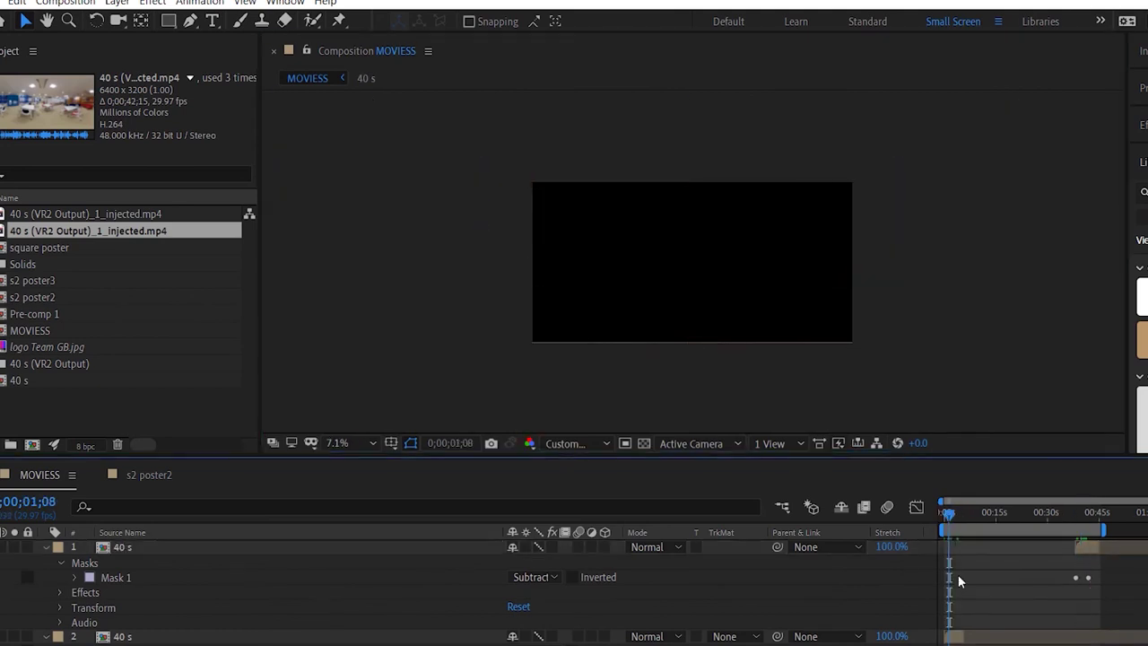
Open the nested 40 s composition from MOVIESS, scrub through its timeline, and return to MOVIESS.
scroll(960, 579, "down", 2)
double_click(973, 638)
left_click(969, 516)
left_click_drag(969, 514, 1038, 515)
left_click(551, 443)
left_click(567, 543)
left_click(210, 475)
left_click(37, 478)
Open the second 40 s (VR2 Output)_1_injected clip in the footage viewer and preview it at about 3 seconds.
double_click(87, 231)
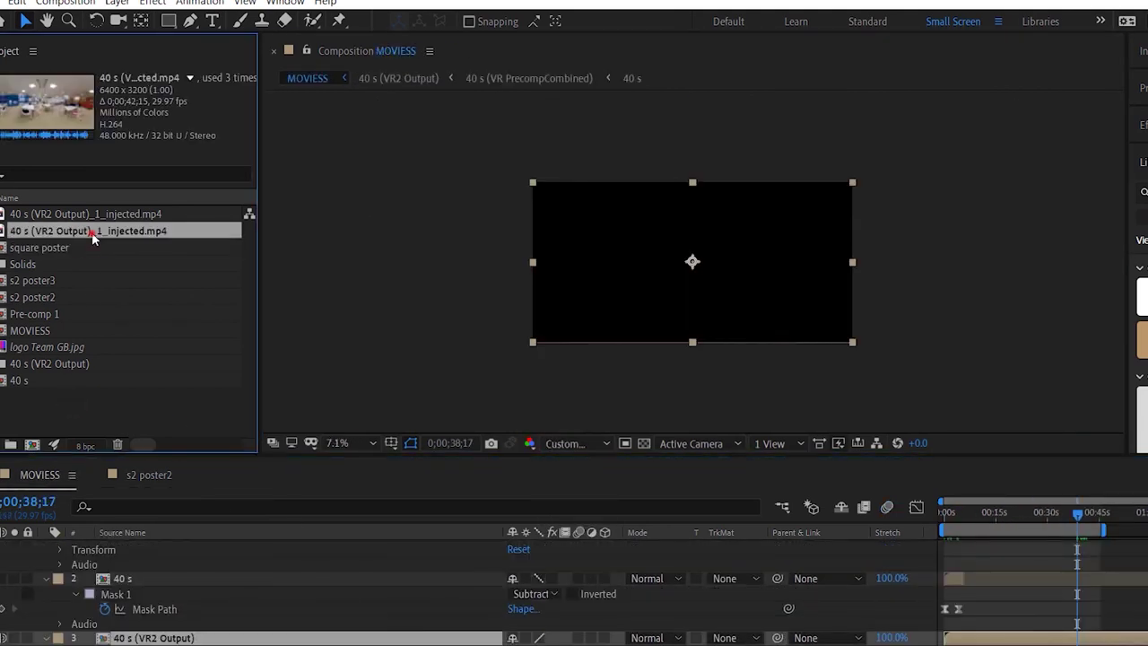
left_click(413, 406)
left_click_drag(413, 406, 334, 406)
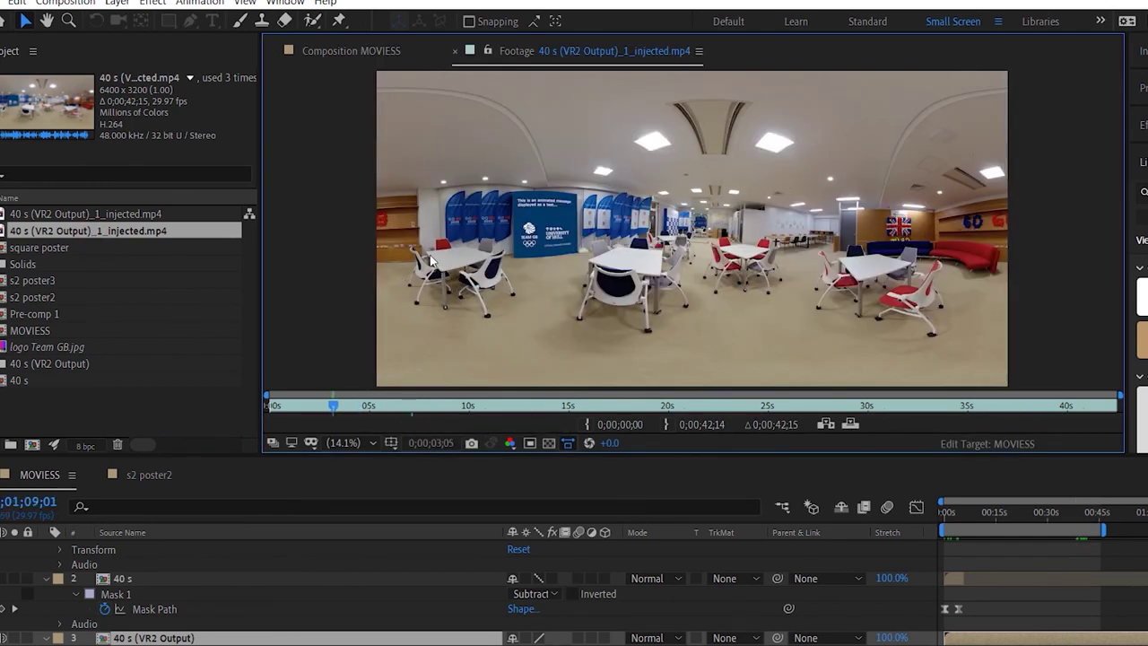